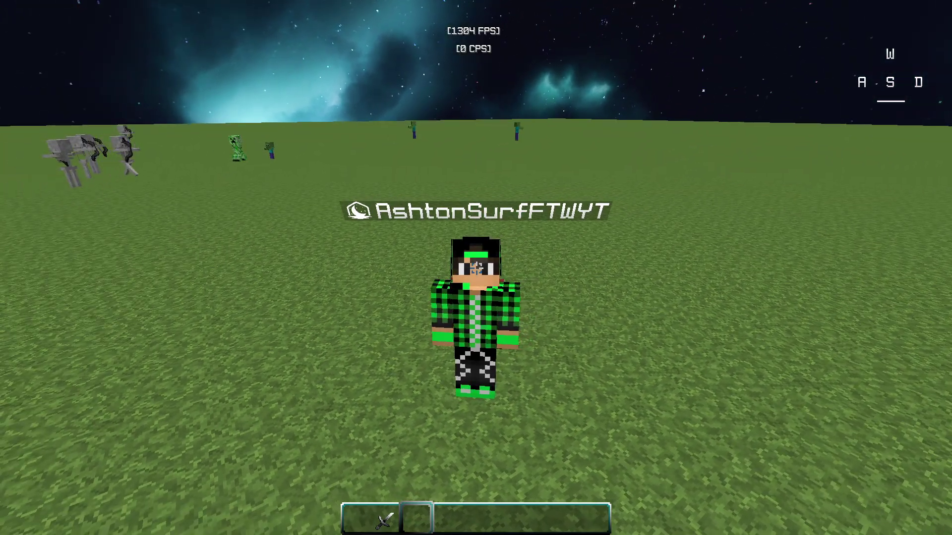
- Switch to first-person, walk forward, and search the Lunar Client mods for 'repla' to verify ReplayMod
key("F5")
key("w")
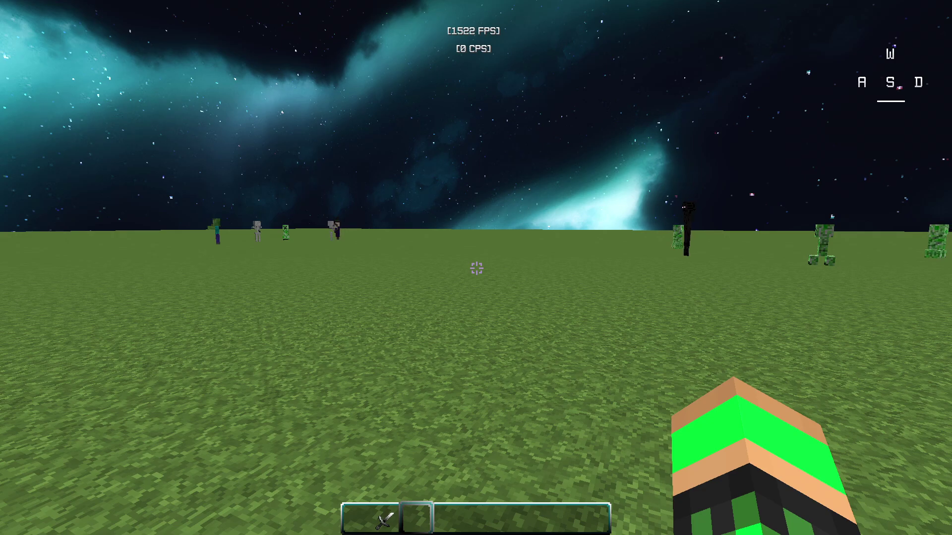
key("Shift_R")
left_click(475, 265)
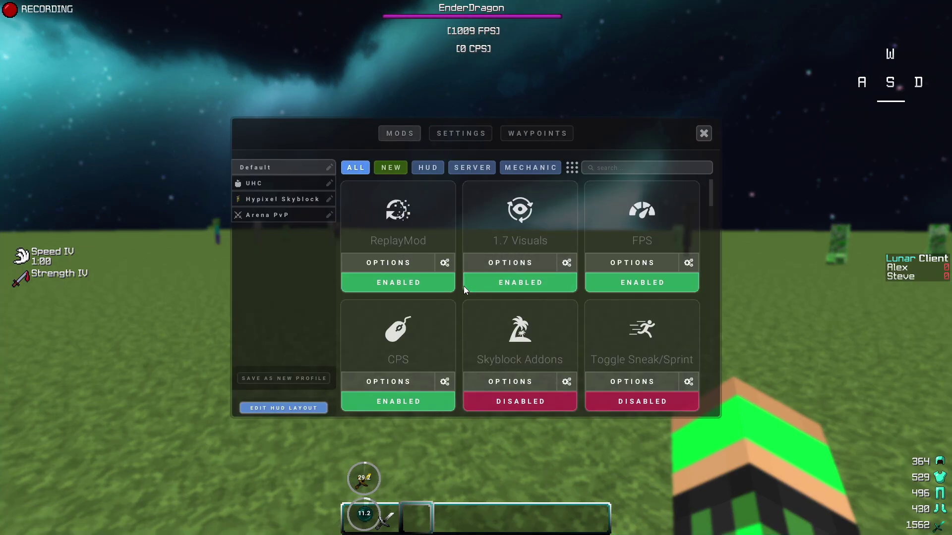
left_click(620, 167)
type("repla")
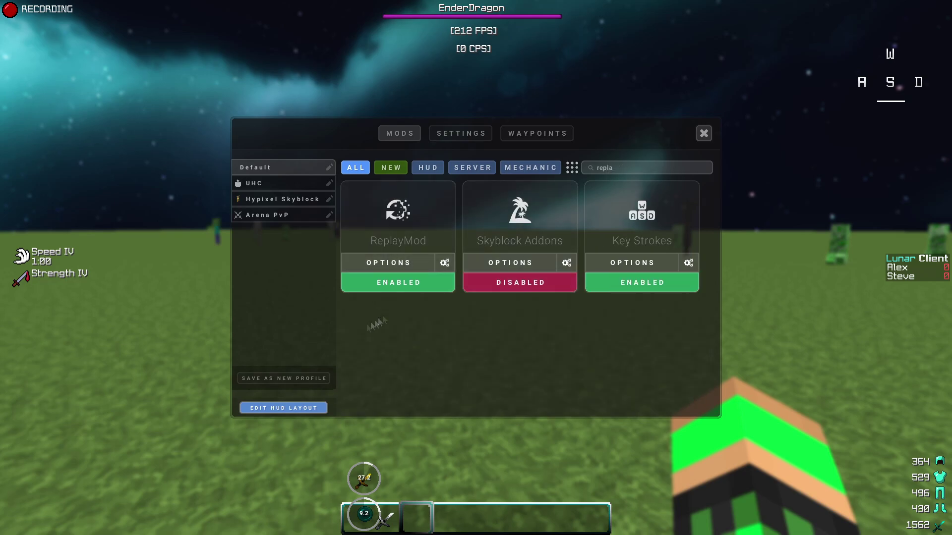
key("BackSpace")
key("BackSpace")
key("BackSpace")
key("BackSpace")
key("BackSpace")
- Resume play, start a Replay Mod recording and cycle through the F5 camera views
key("Escape")
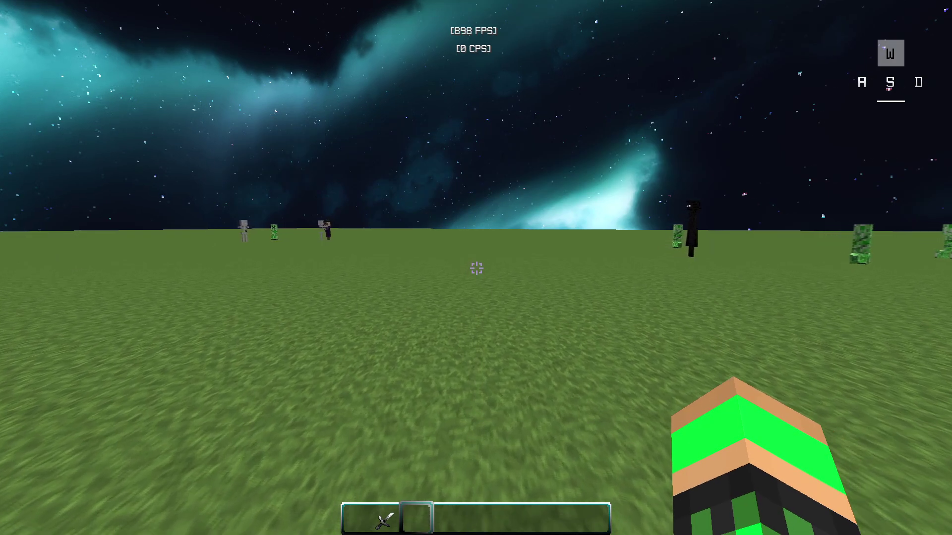
key("F5")
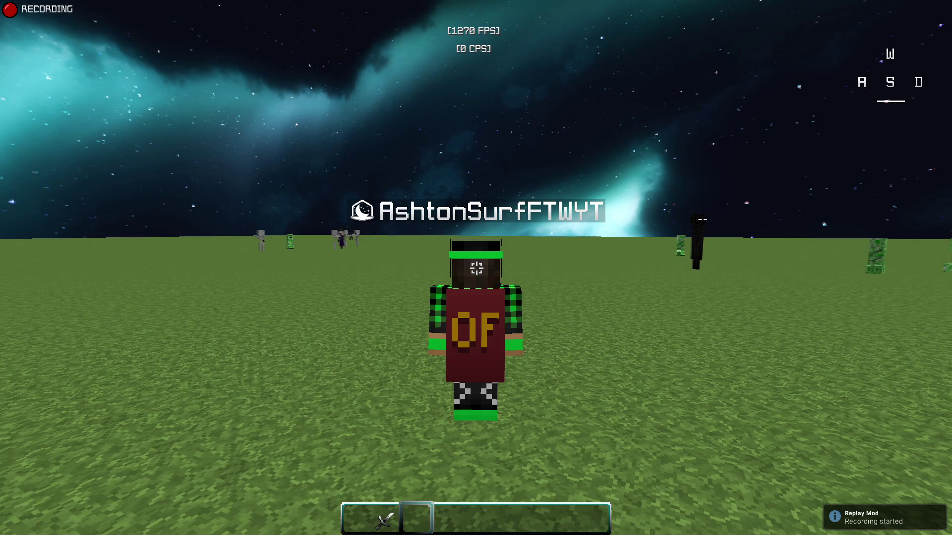
key("F5")
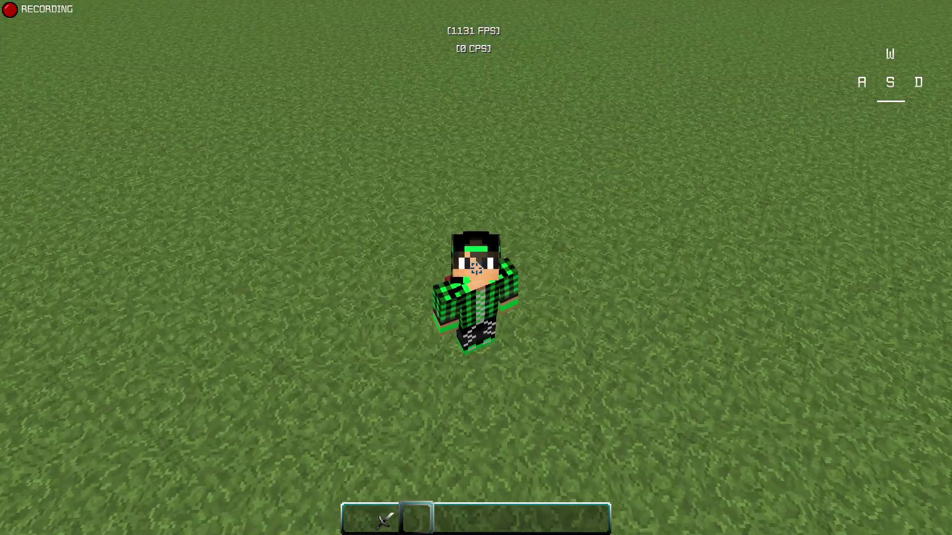
key("F5")
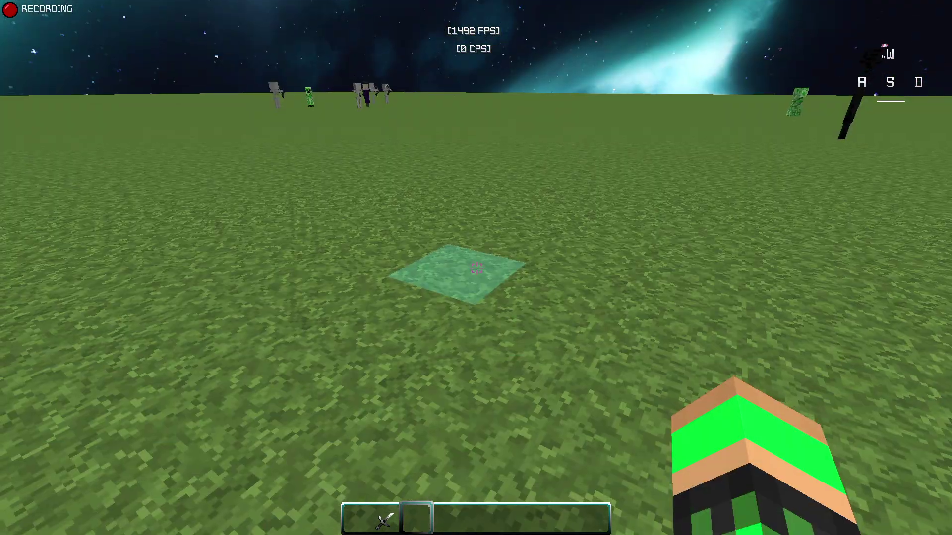
- Equip the Iron Sword, walk toward the mobs swinging it, then switch to third-person front view
key("1")
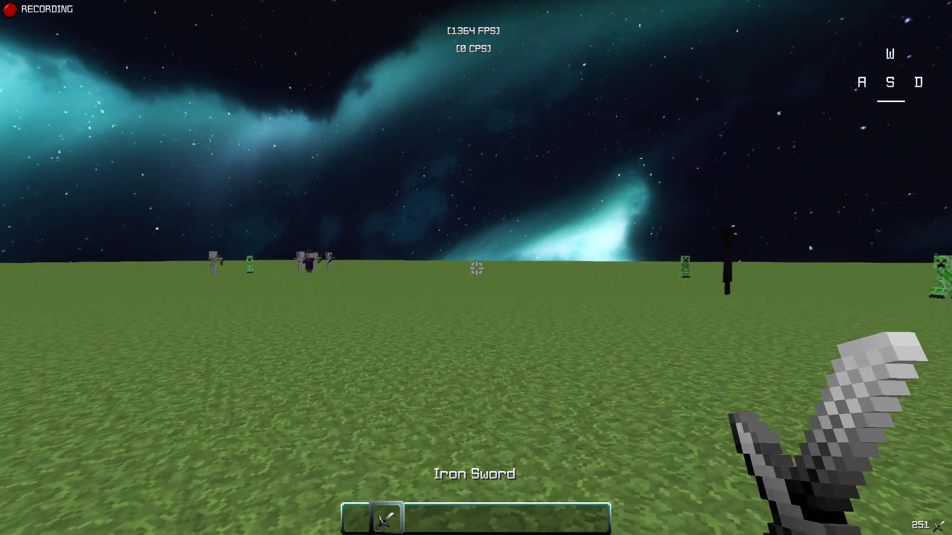
key("w")
left_click(476, 268)
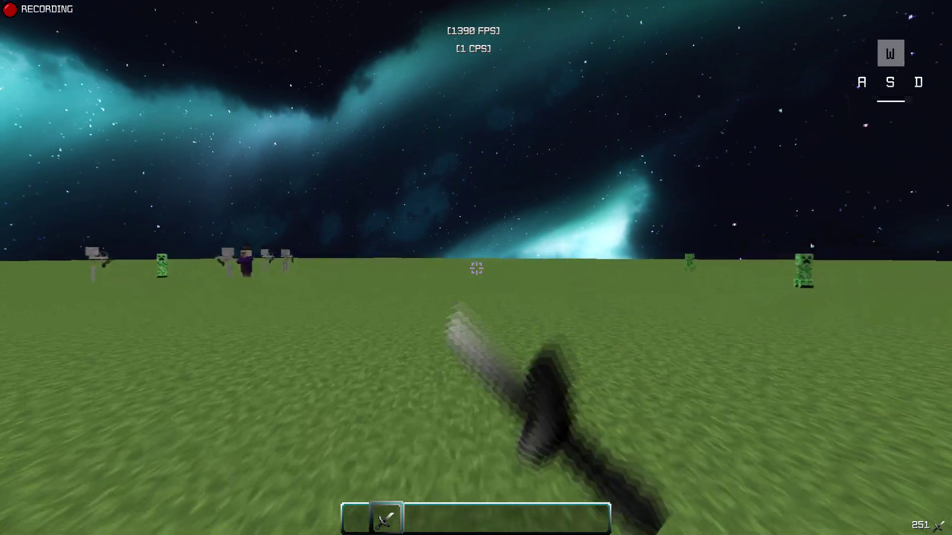
left_click(476, 268)
left_click(476, 268)
left_click(476, 267)
left_click(476, 268)
left_click(476, 268)
left_click(475, 267)
left_click(476, 267)
left_click(476, 268)
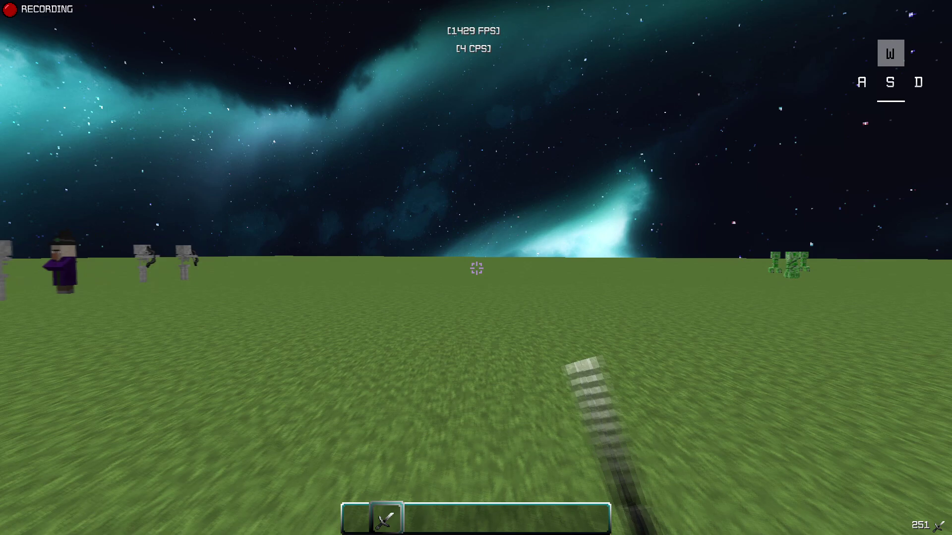
key("F5")
key("F5")
key("3")
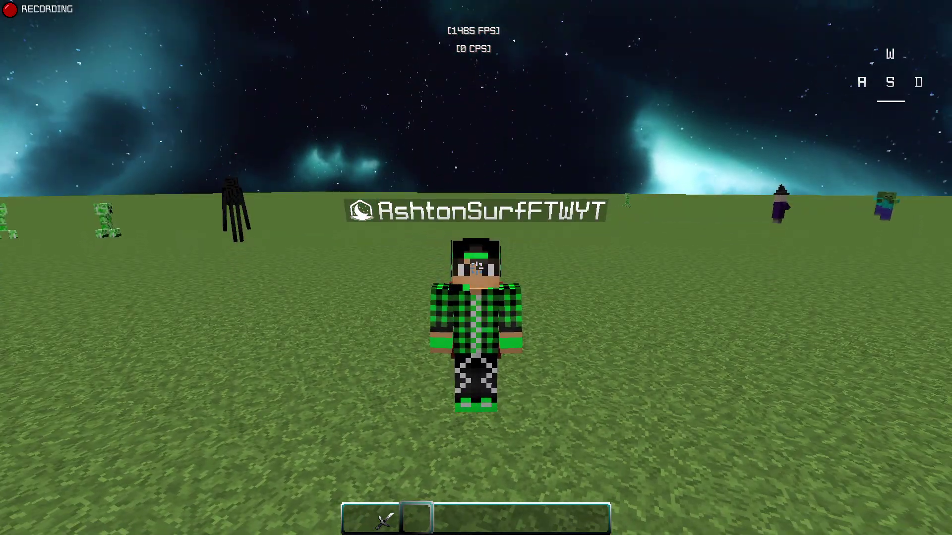
mouse_move(476, 267)
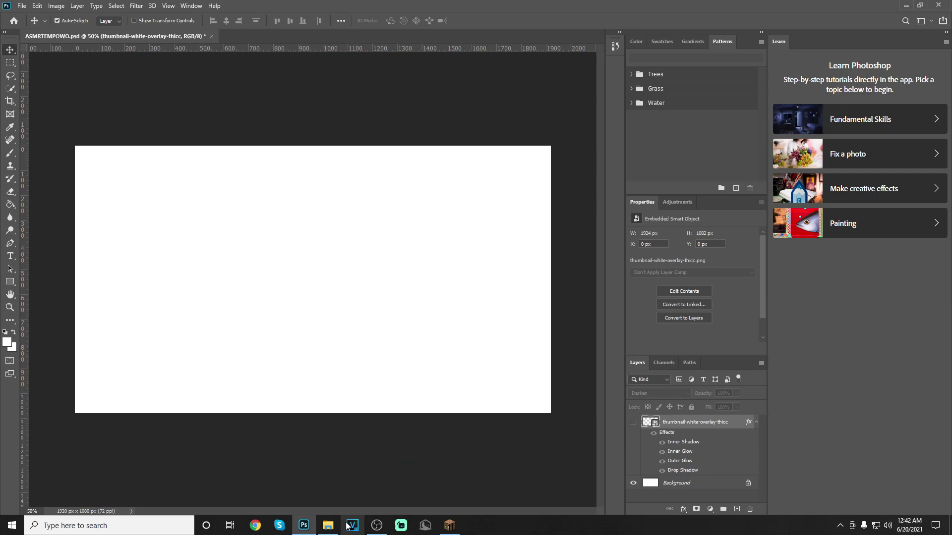
- Bring up the Thumbnails and Pictures folder and drag the ashton9 render toward the canvas
left_click(327, 524)
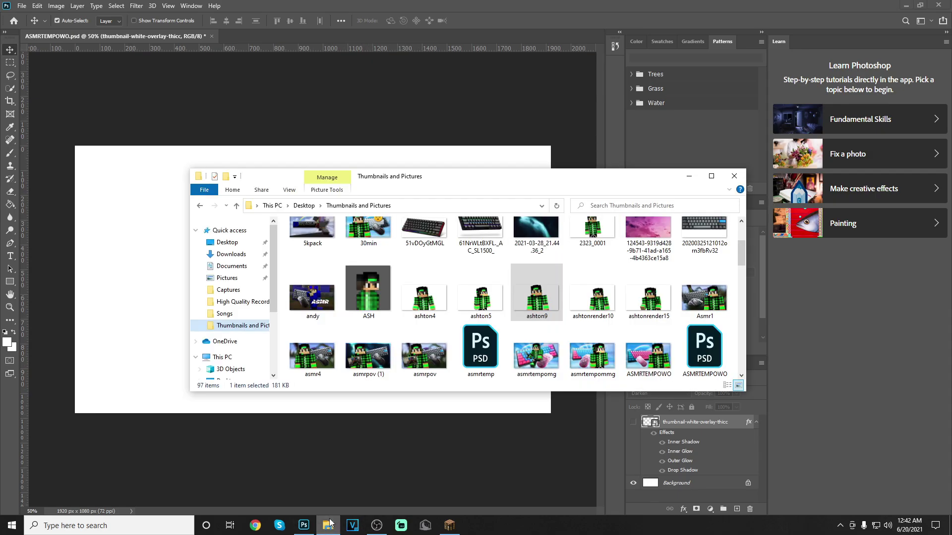
left_click(556, 319)
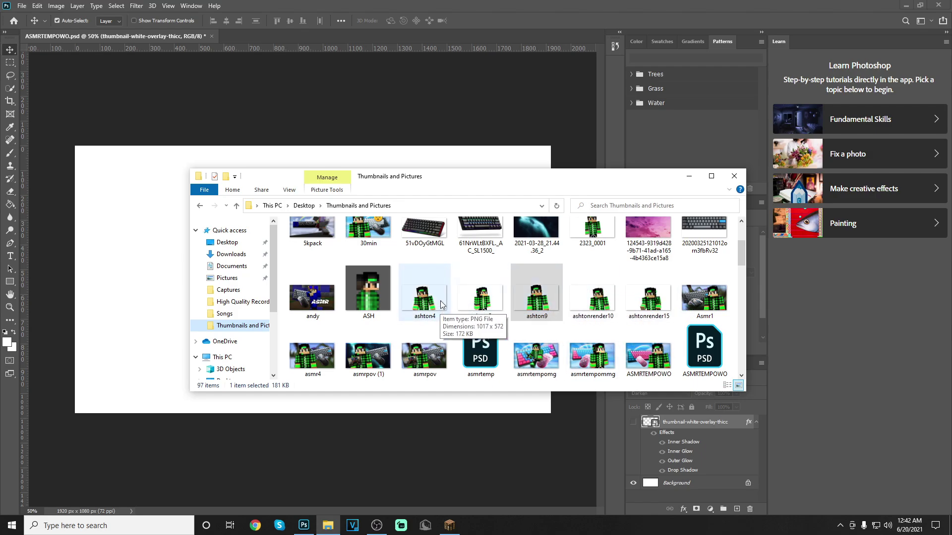
left_click_drag(534, 302, 148, 304)
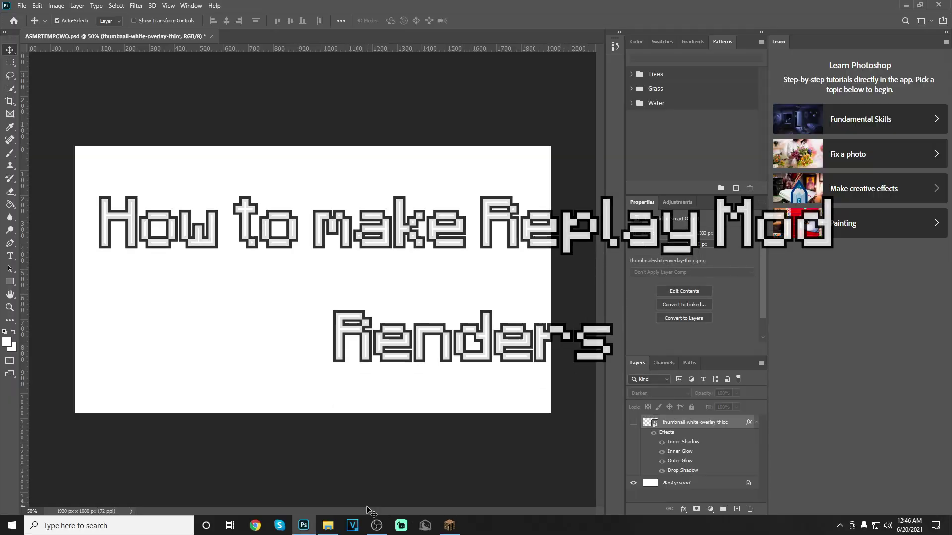
- Drag the newest Lunar Client capture from Videos > Captures onto the thumbnail canvas
left_click(331, 529)
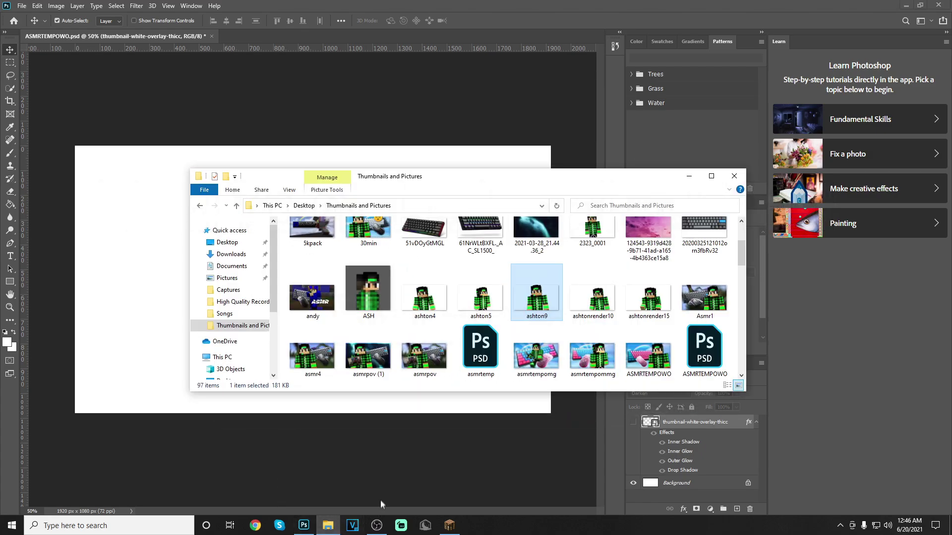
left_click(228, 290)
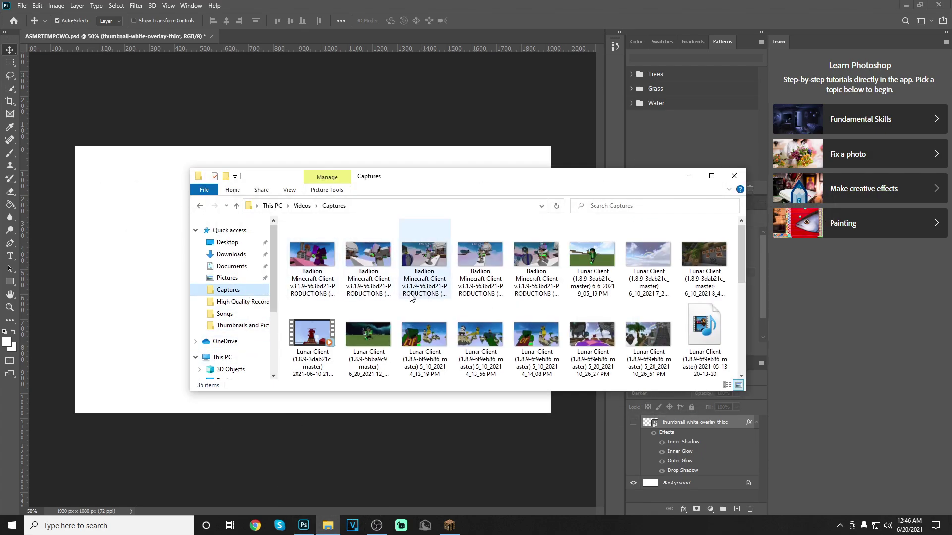
scroll(446, 297, "down", 5)
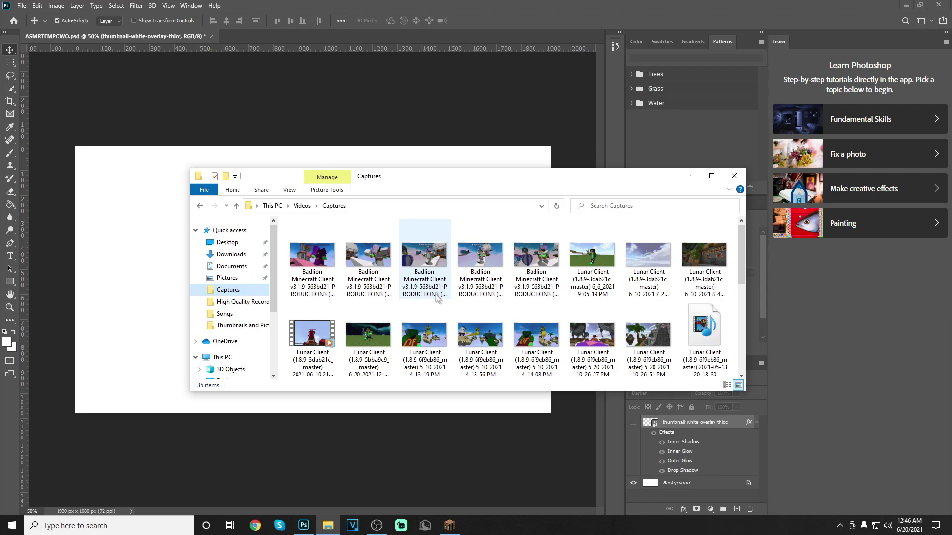
scroll(523, 340, "up", 3)
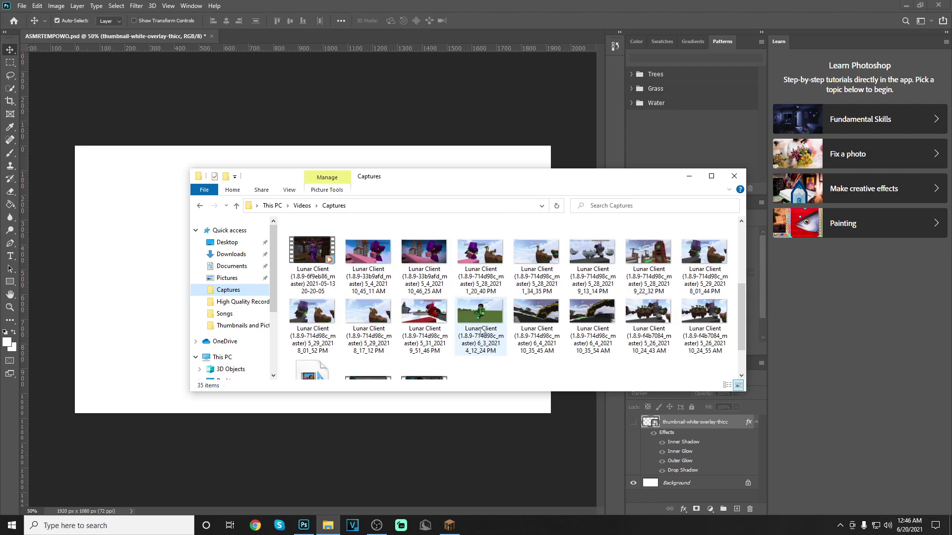
left_click(376, 252)
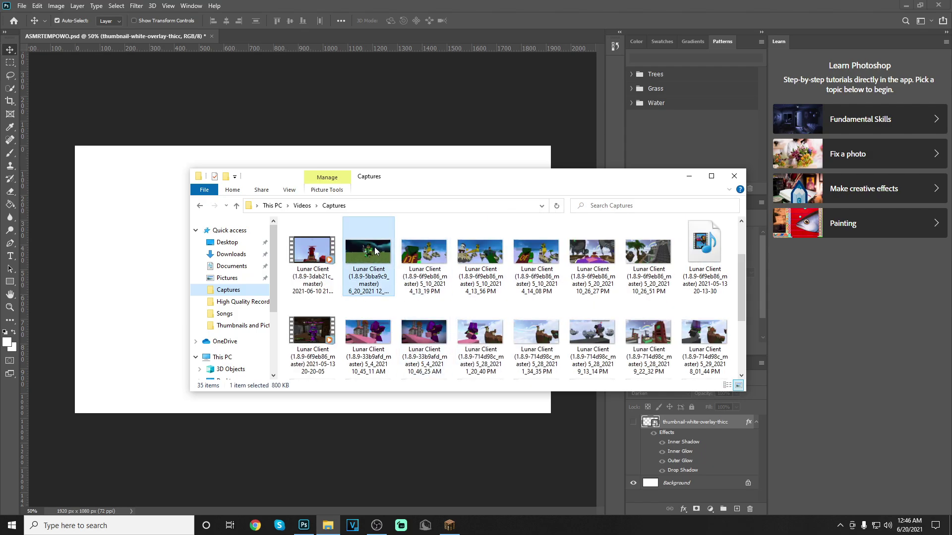
left_click_drag(374, 253, 143, 253)
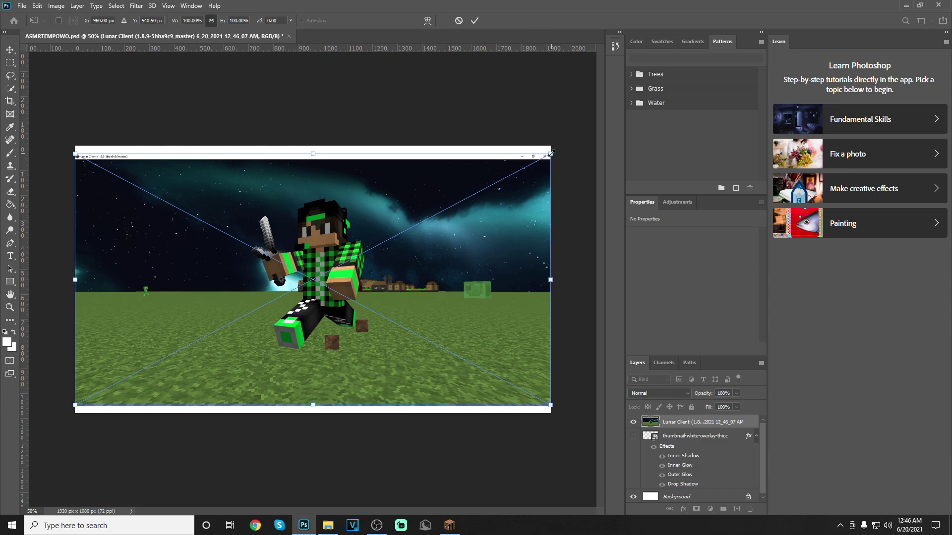
- Scale the screenshot to about 126%, centre it horizontally and apply the transform
left_click_drag(551, 153, 593, 130)
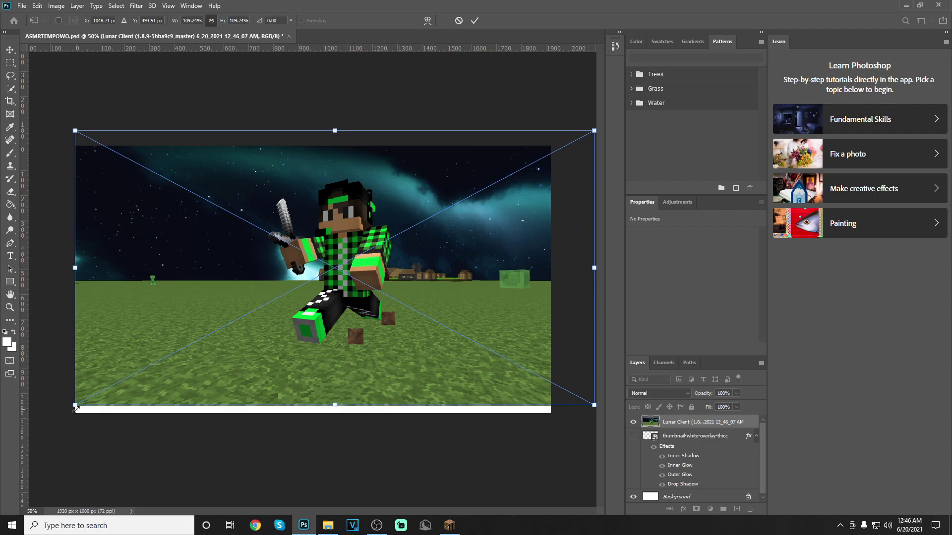
left_click_drag(74, 406, 6, 448)
left_click_drag(253, 342, 273, 336)
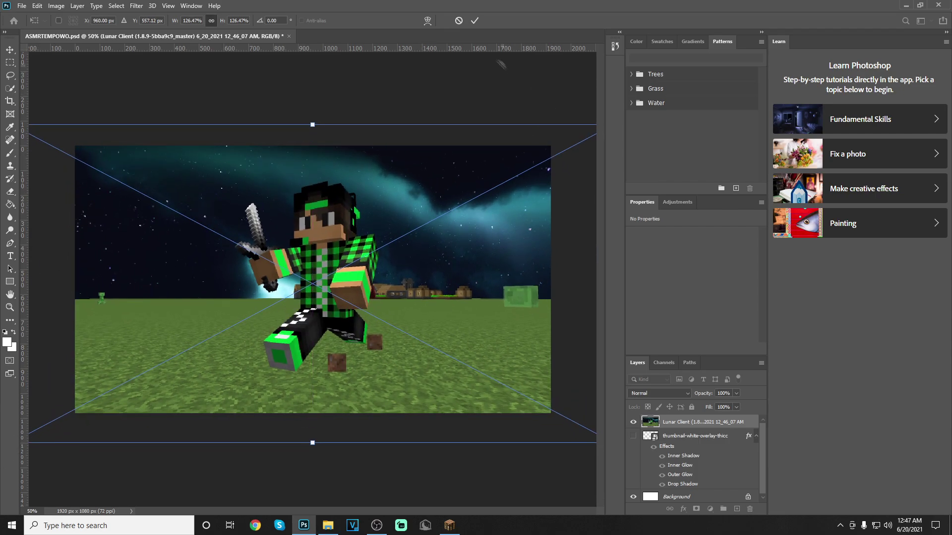
left_click(474, 20)
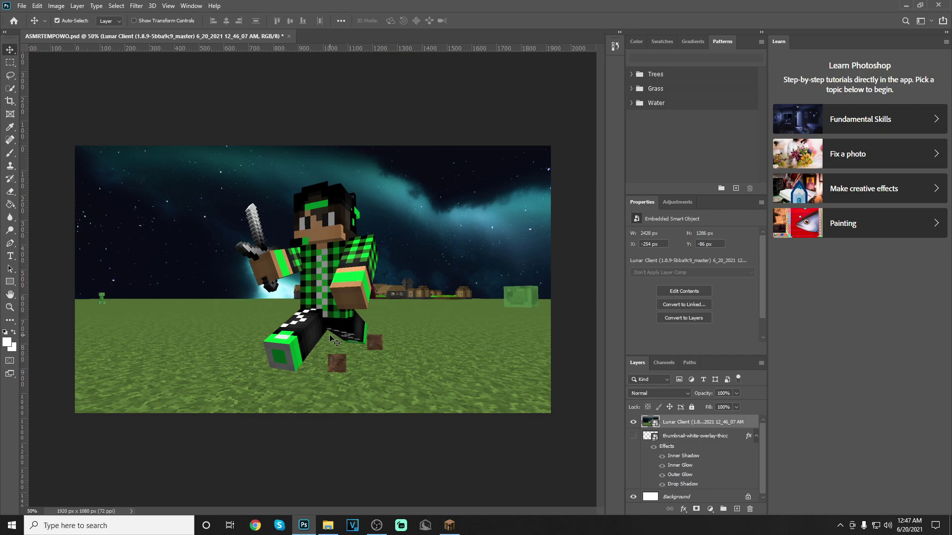
- Start a Pen path at the character's boot tip, zooming in to 200% on the boot
left_click(10, 245)
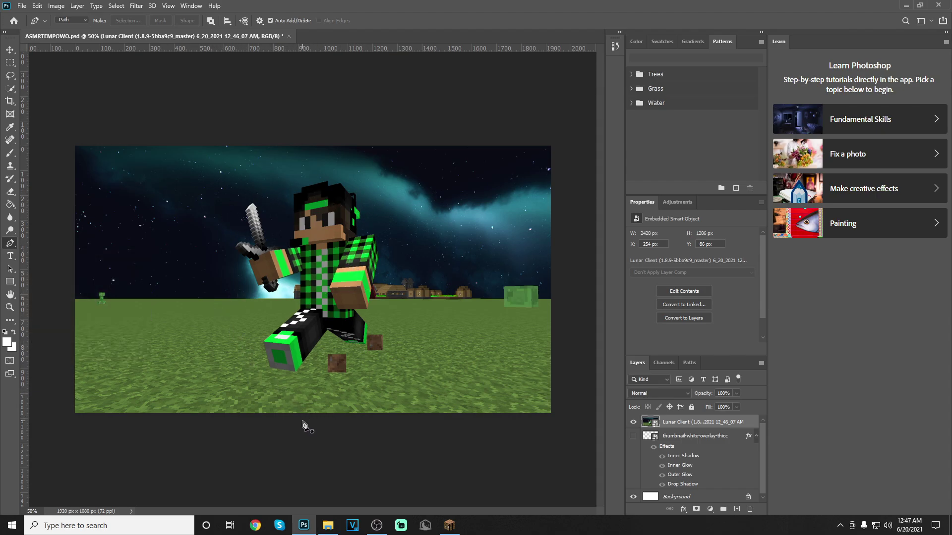
left_click(294, 371)
left_click(10, 307)
left_click_drag(277, 326, 337, 369)
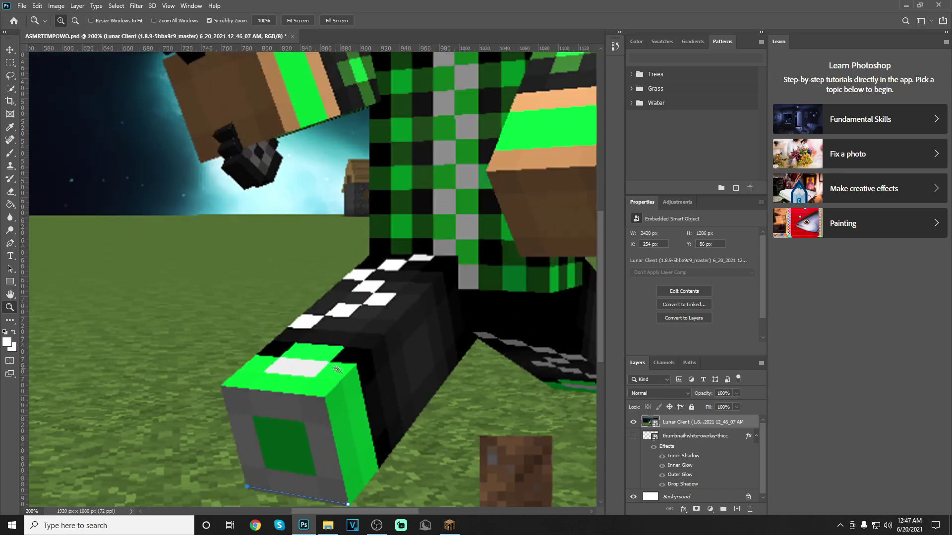
scroll(357, 382, "down", 3)
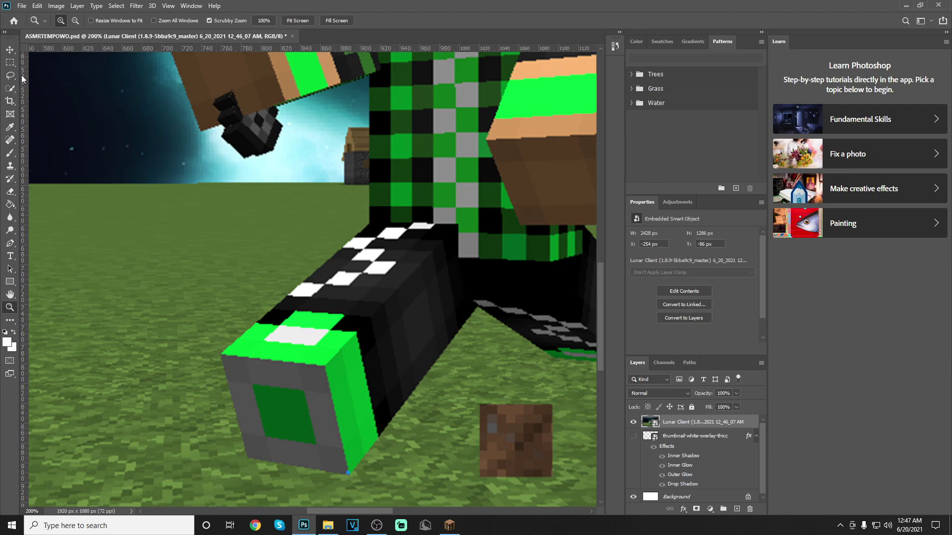
left_click(10, 243)
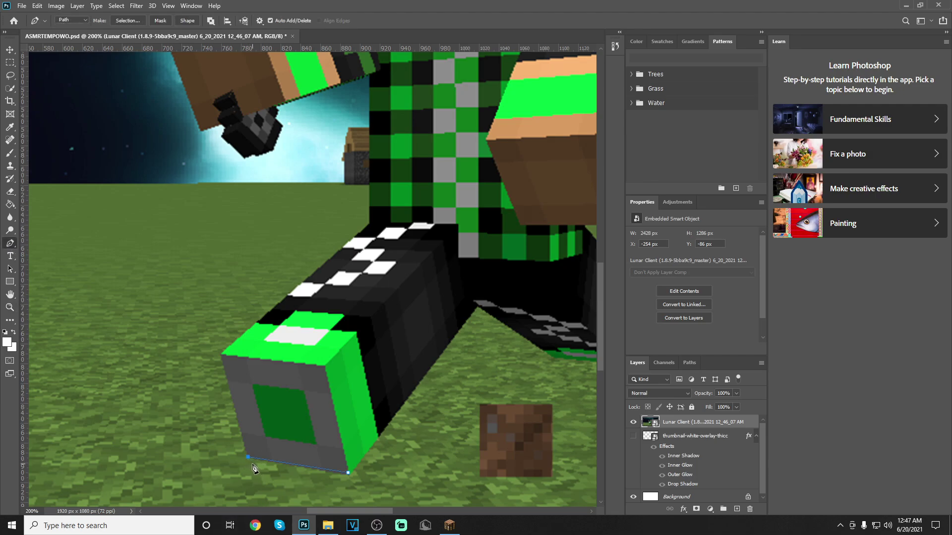
- Trace around the character and close the path, then check the outline at the head and sword
scroll(276, 348, "up", 2)
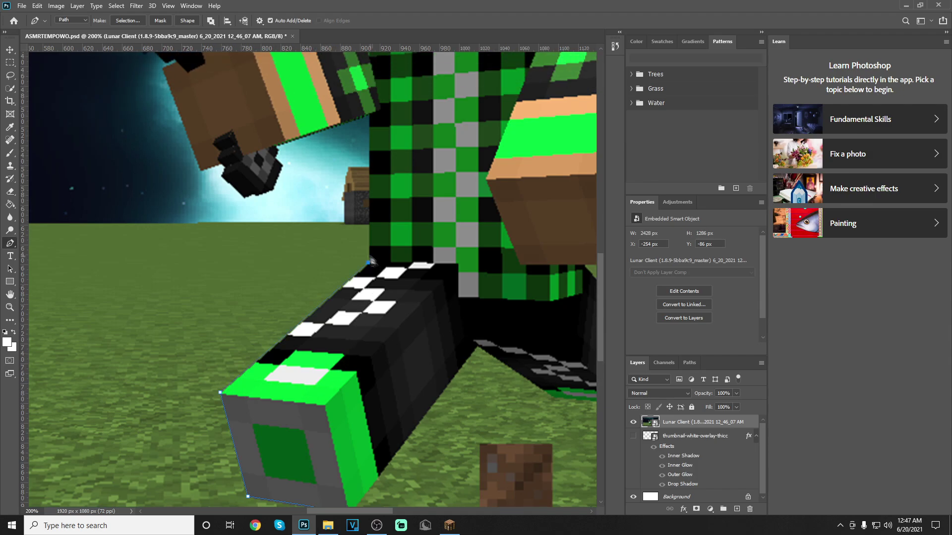
scroll(374, 179, "up", 3)
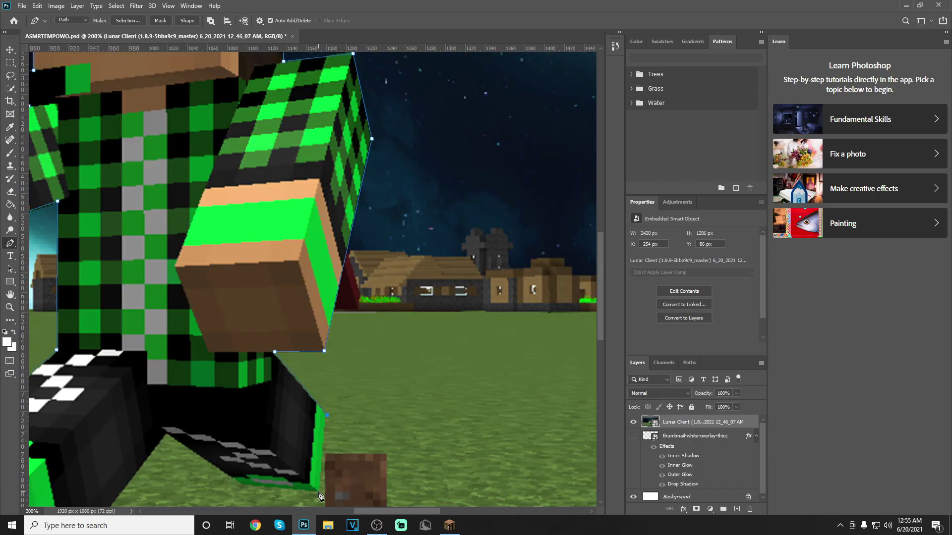
scroll(342, 469, "left", 5)
scroll(342, 469, "down", 2)
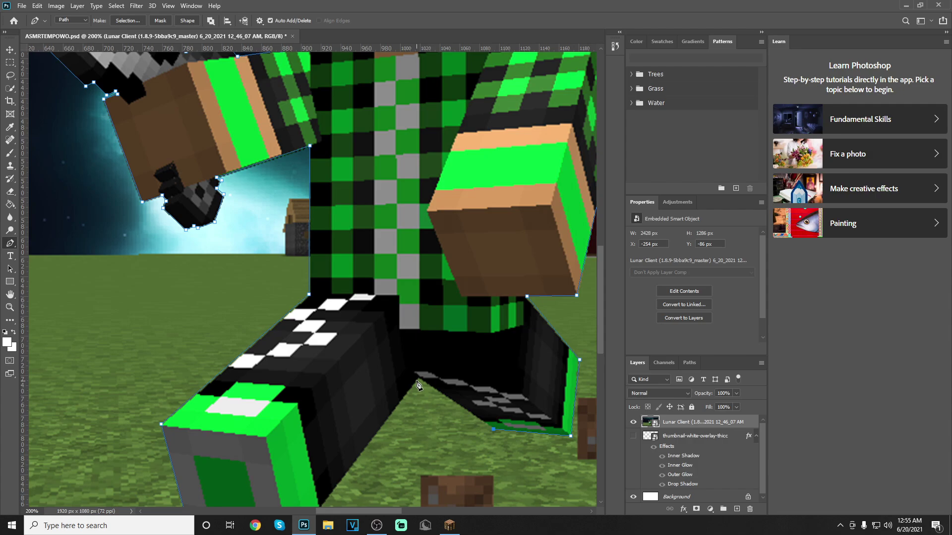
scroll(419, 381, "down", 3)
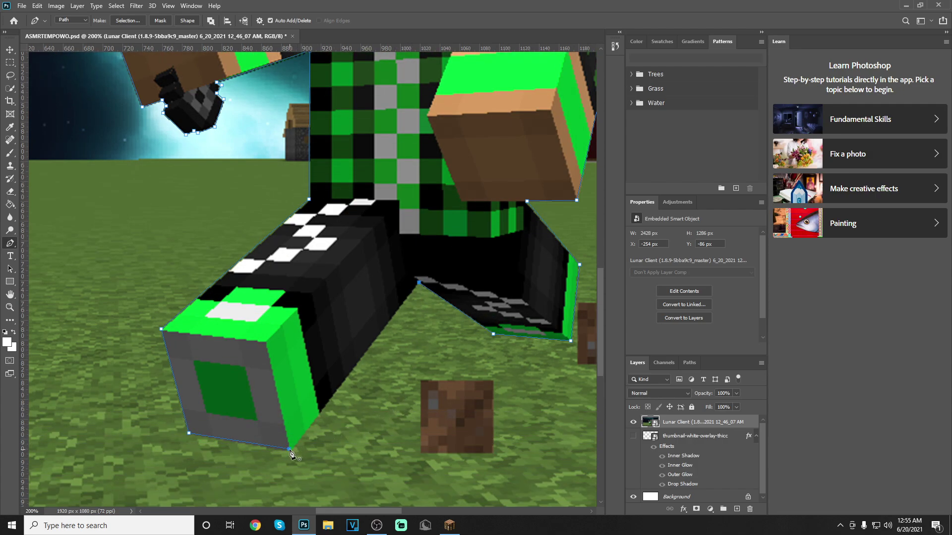
left_click(291, 452)
scroll(357, 307, "up", 3)
scroll(406, 303, "up", 5)
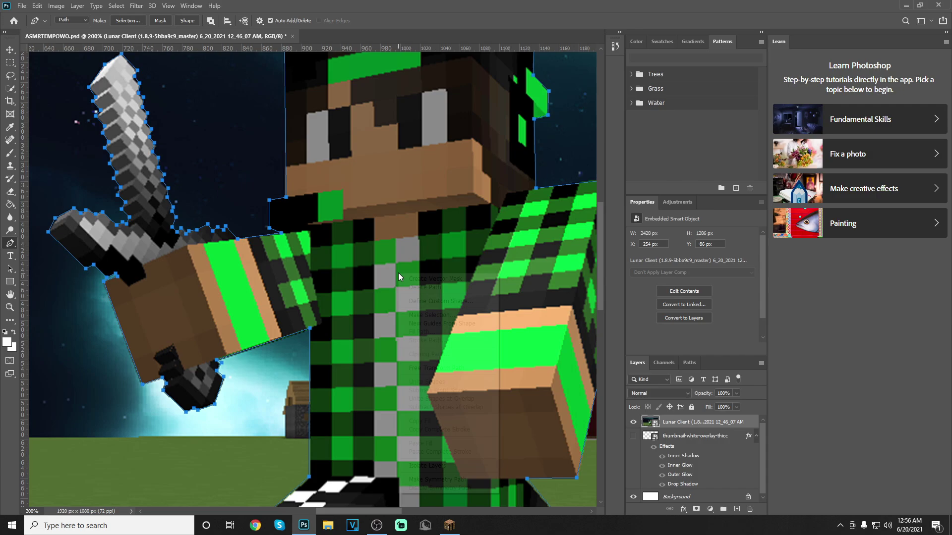
- Make a selection from the path, copy the character to a new layer, and select the Lunar Client layer
right_click(398, 273)
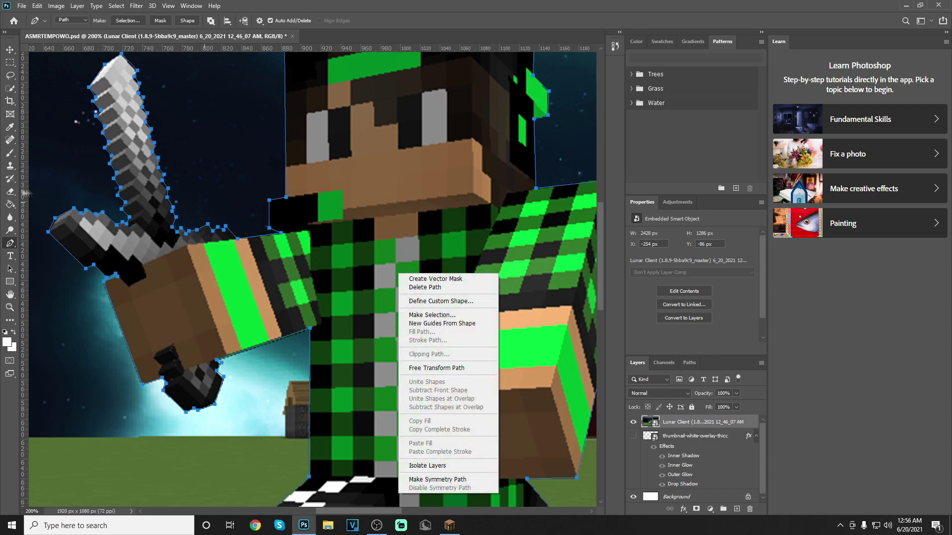
left_click(455, 314)
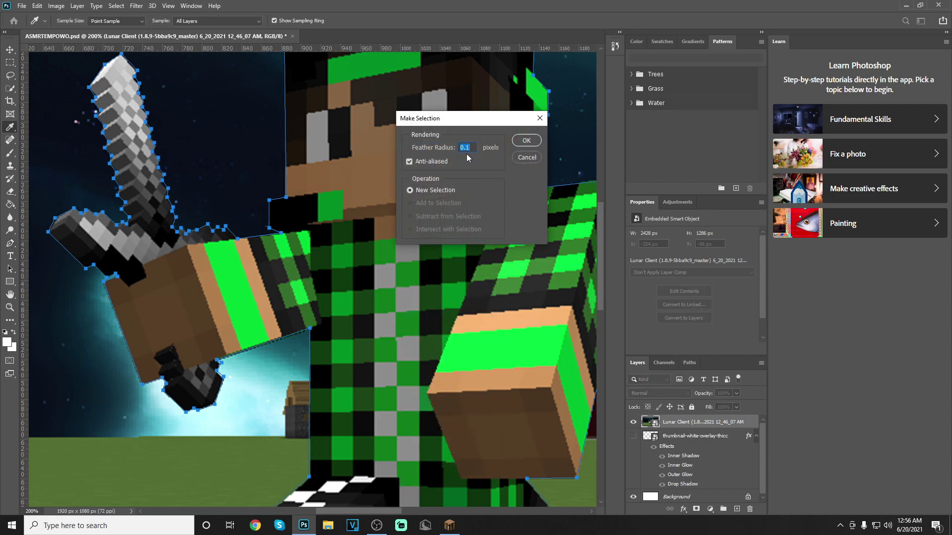
left_click(527, 141)
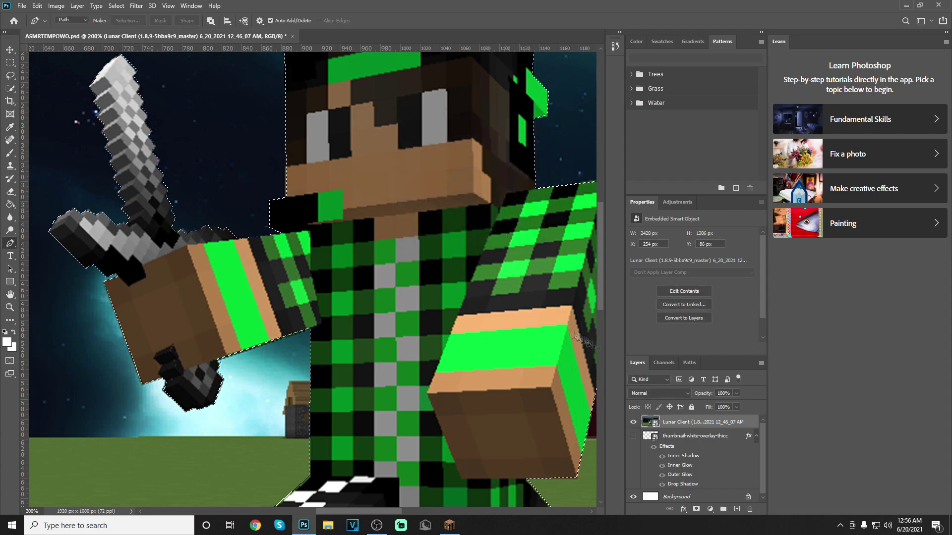
key("ctrl+j")
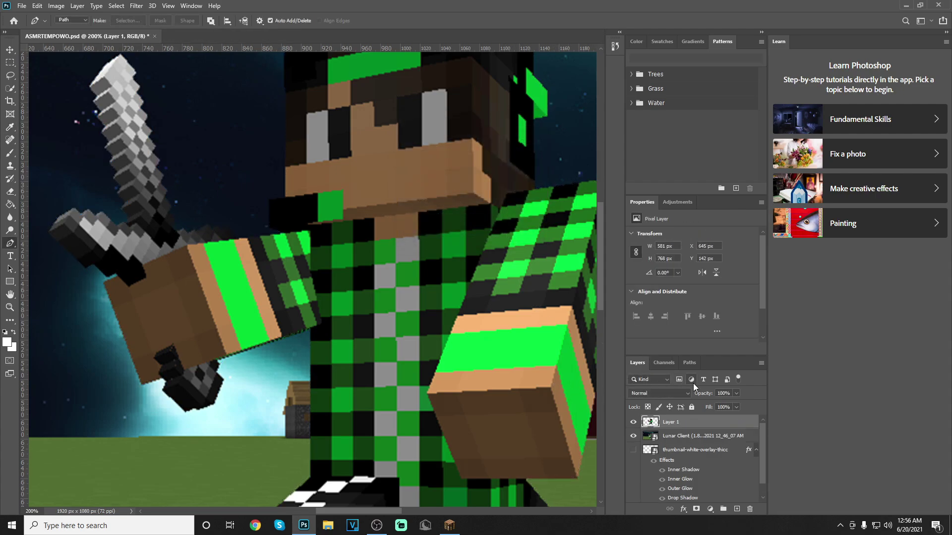
left_click(689, 436)
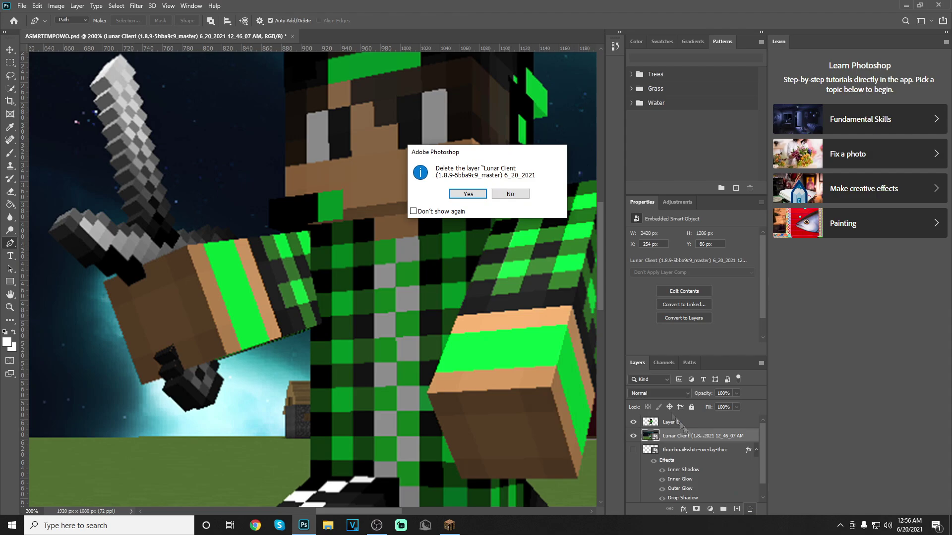
- Confirm deleting the Lunar Client screenshot layer and move ashton9 to the canvas's left side
left_click(475, 195)
scroll(532, 429, "up", 3)
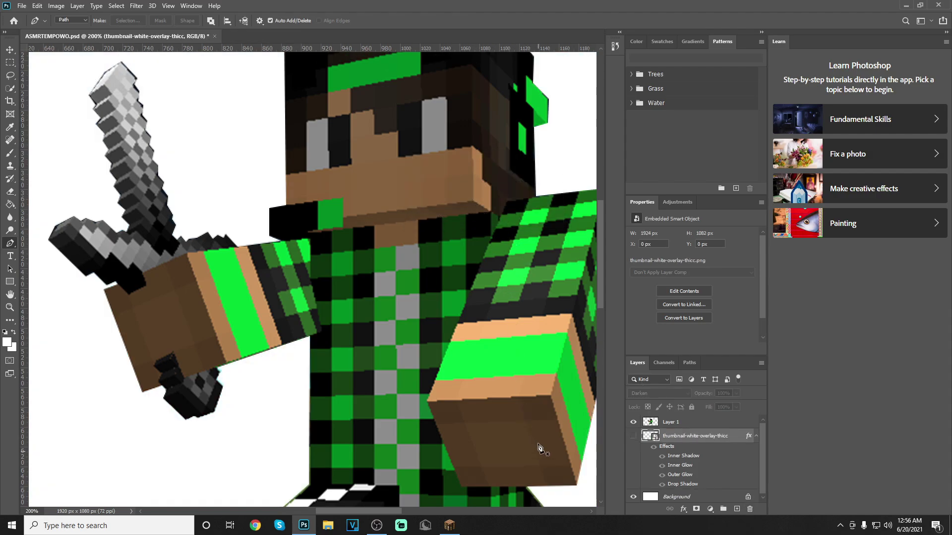
scroll(531, 429, "up", 2)
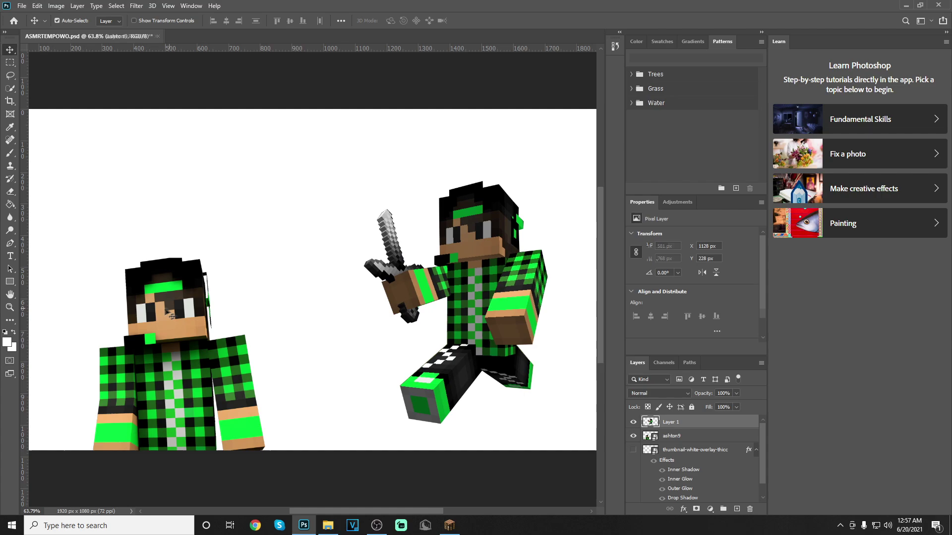
left_click_drag(148, 238, 146, 267)
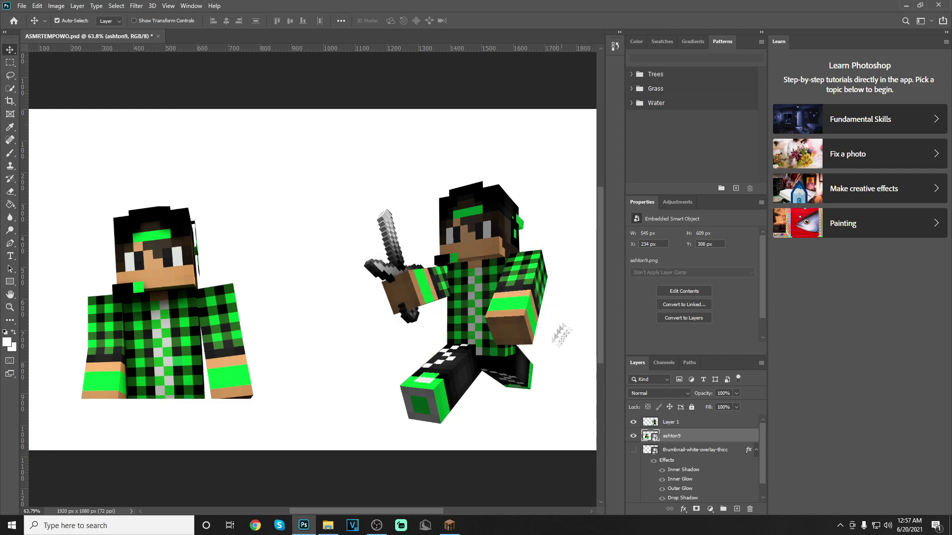
- Give the ashton9 layer a drop shadow, gradient overlay and inner glow
left_click(684, 509)
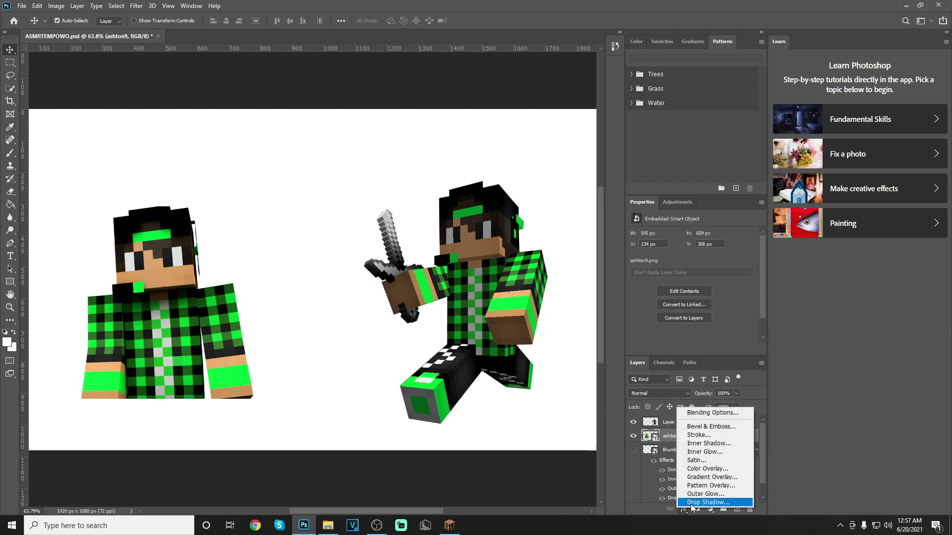
left_click(691, 503)
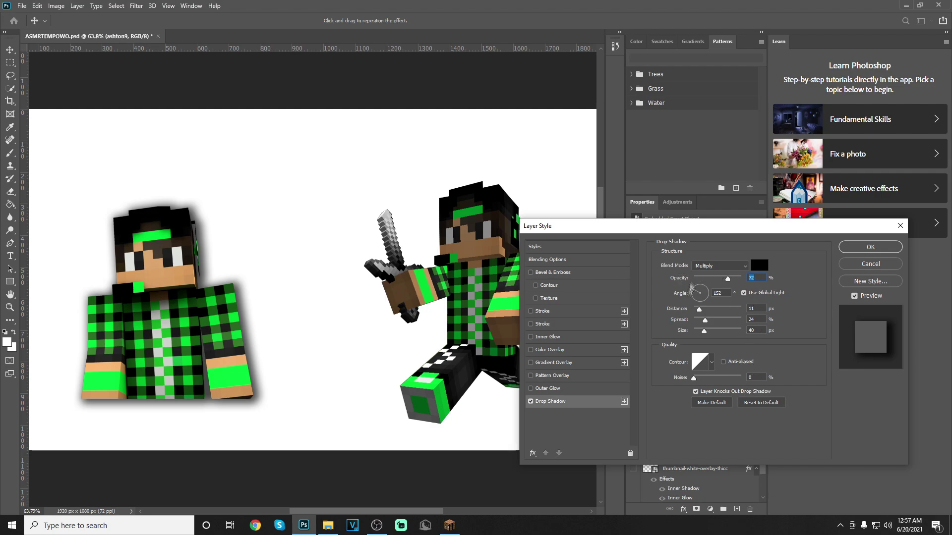
left_click(531, 363)
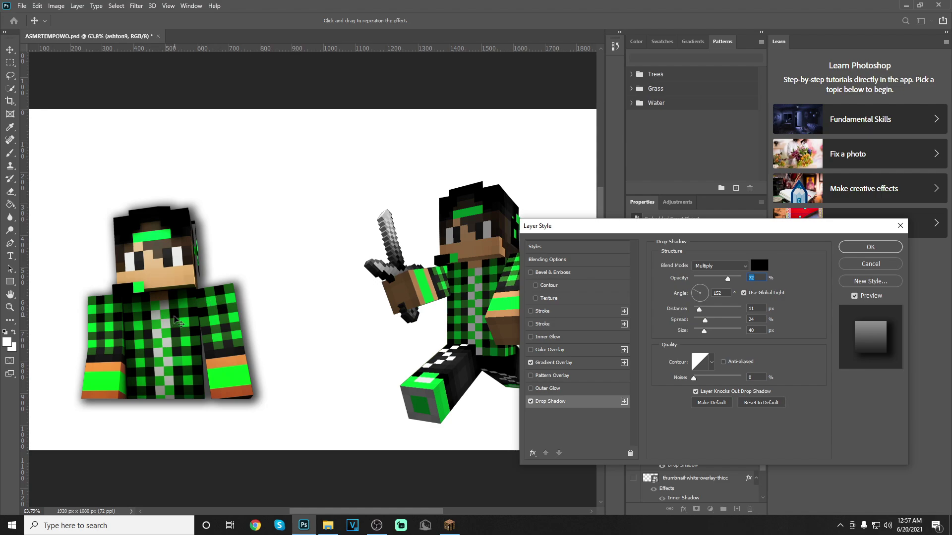
left_click(530, 337)
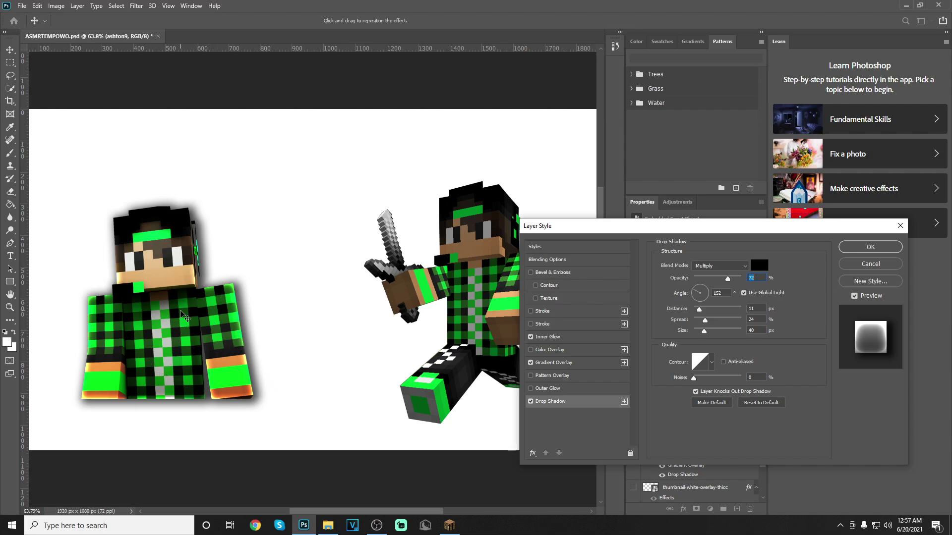
left_click(871, 247)
left_click(497, 284)
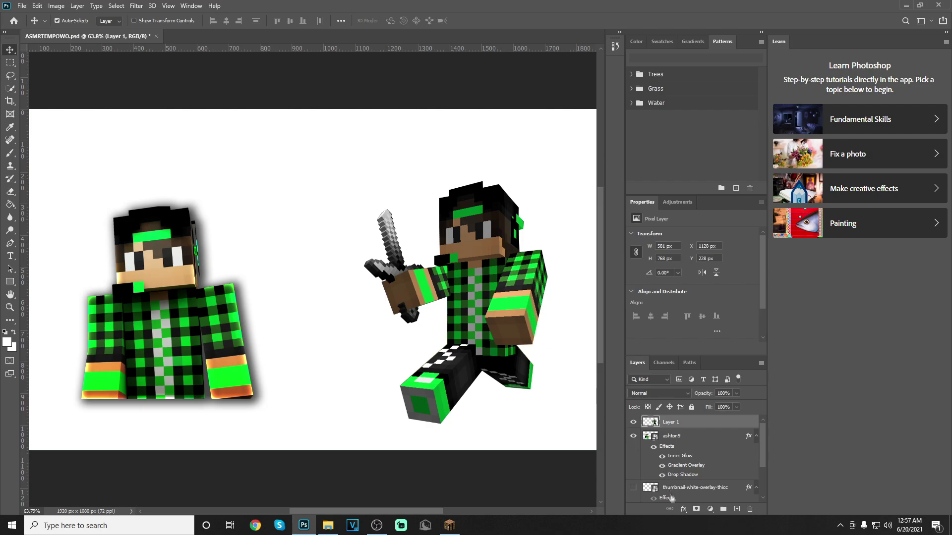
- Add a drop shadow, gradient overlay and inner glow to the sword character's layer
left_click(683, 510)
left_click(688, 506)
left_click(531, 362)
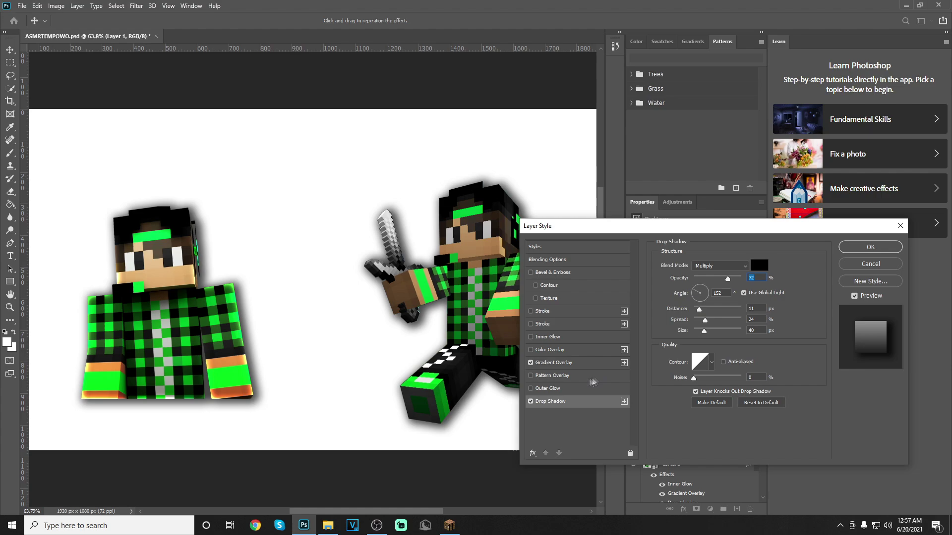
left_click(552, 362)
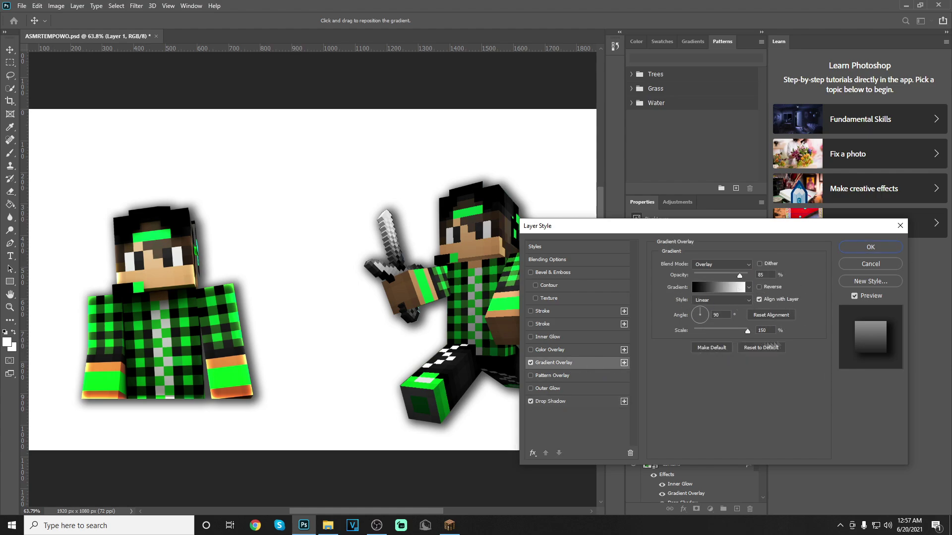
left_click(531, 337)
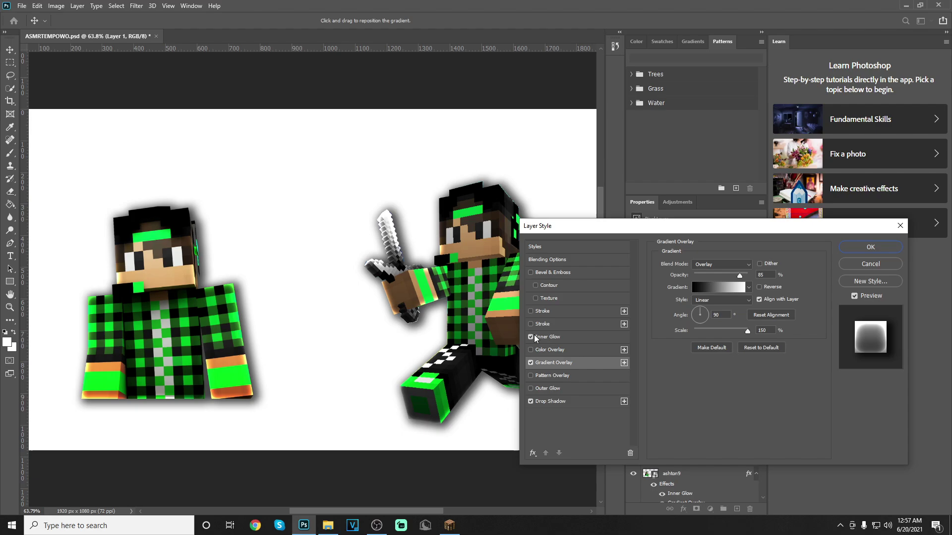
left_click(575, 337)
left_click_drag(594, 228, 442, 306)
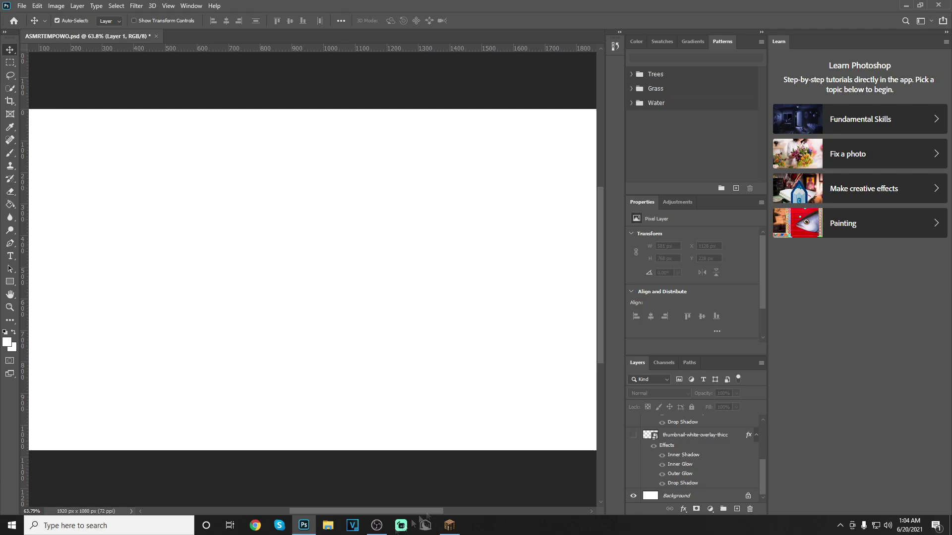
- Drag unknown-3 from Thumbnails and Pictures into the document and enlarge it to about 200%
left_click(330, 528)
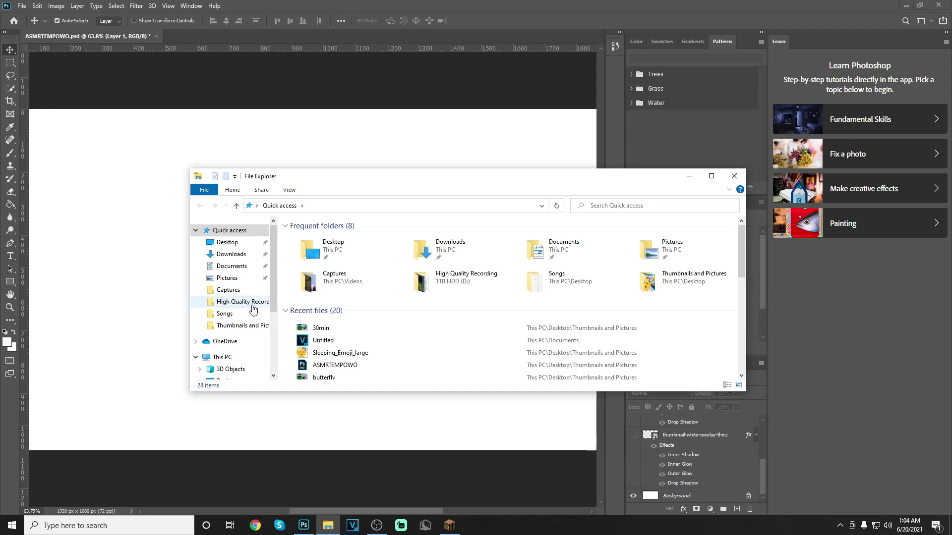
left_click(243, 325)
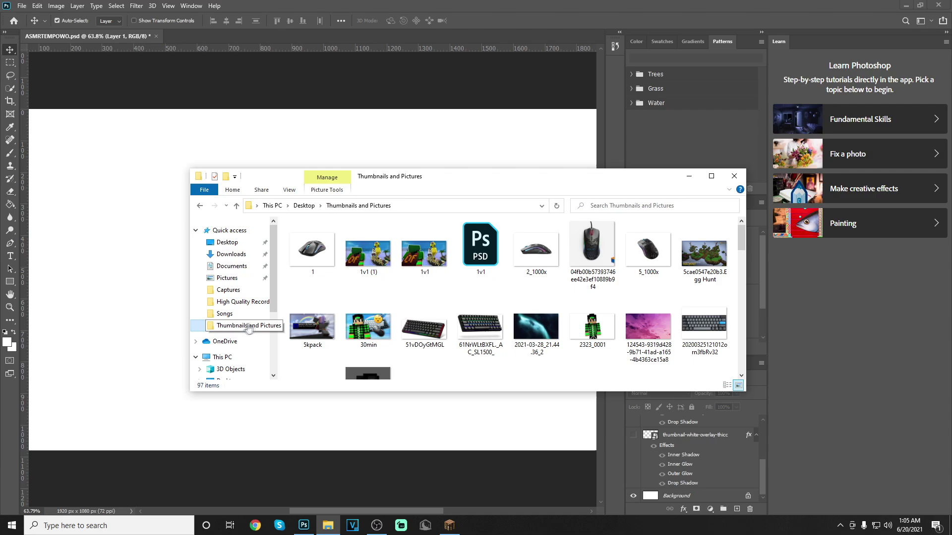
scroll(405, 331, "down", 5)
scroll(405, 332, "down", 3)
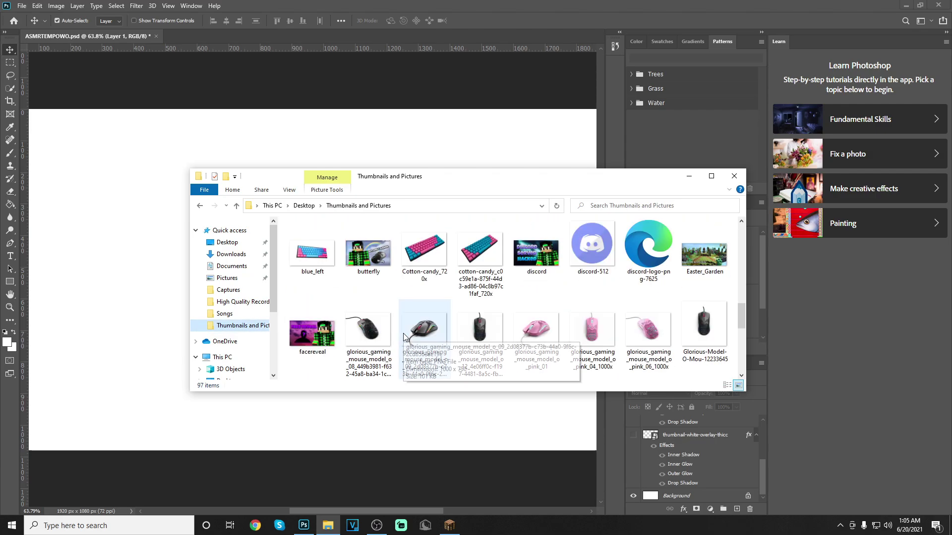
scroll(404, 336, "down", 6)
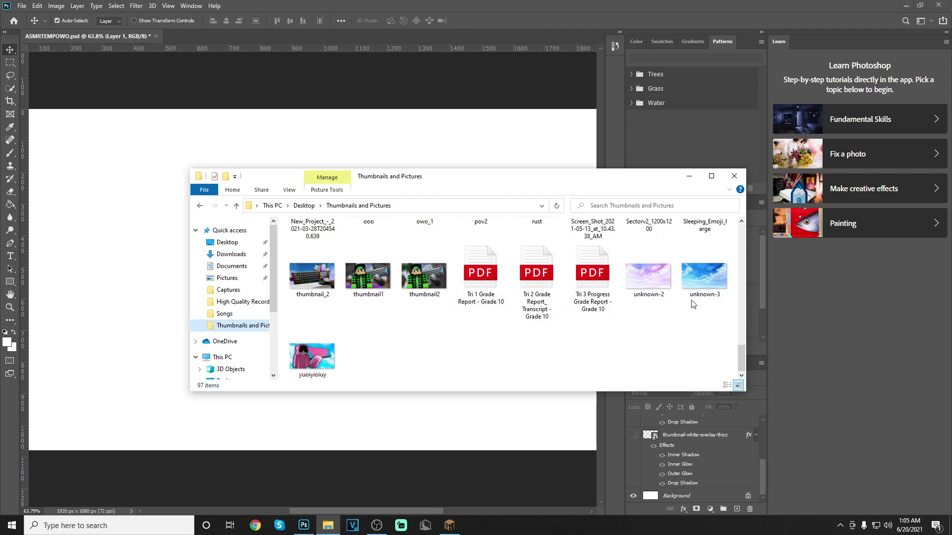
left_click_drag(697, 283, 148, 291)
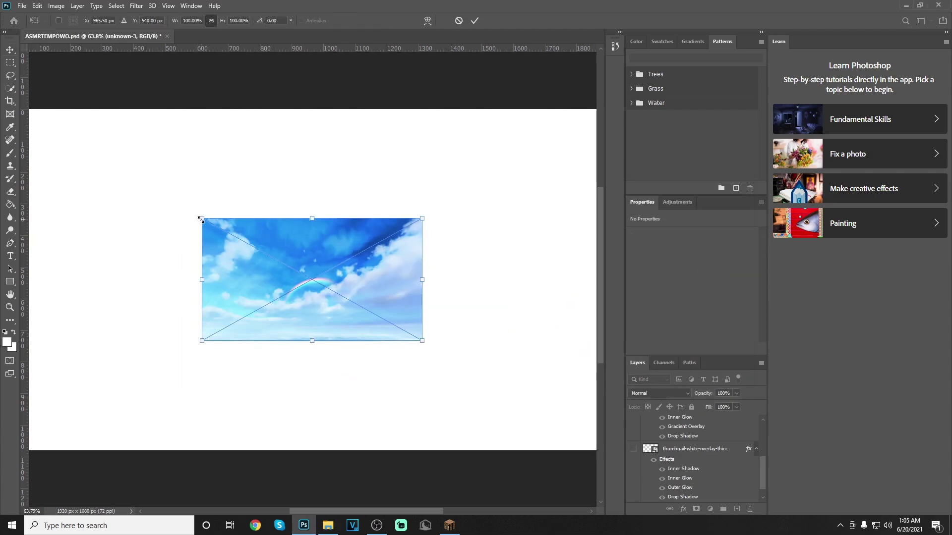
left_click_drag(201, 219, 155, 155)
scroll(462, 315, "down", 1)
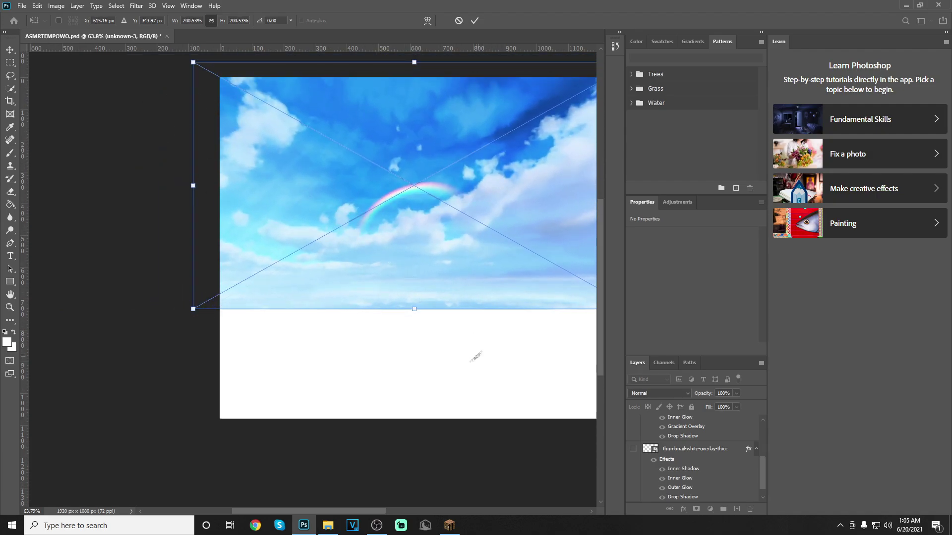
- Commit the sky image, add drop shadow, gradient overlay and inner glow, and move it above Background
key("Return")
key("ctrl+0")
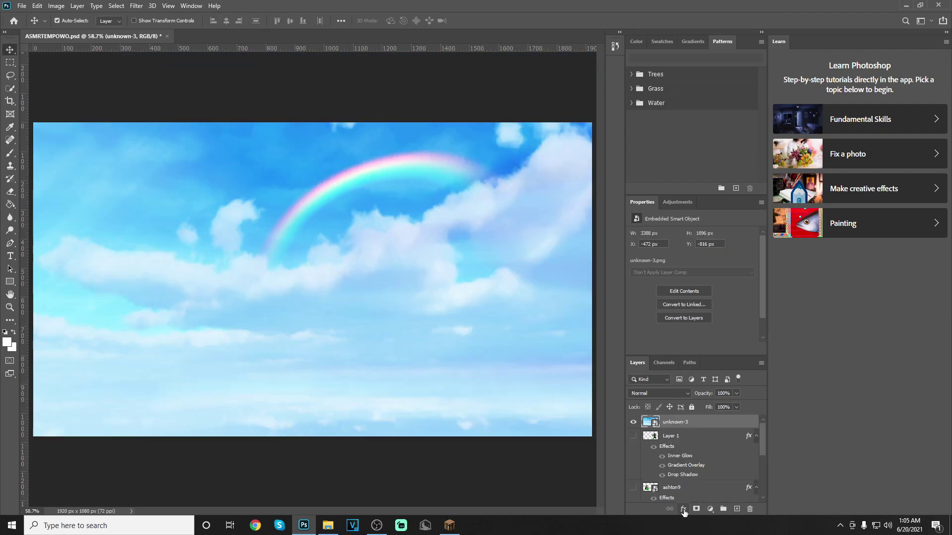
left_click(683, 509)
key("Escape")
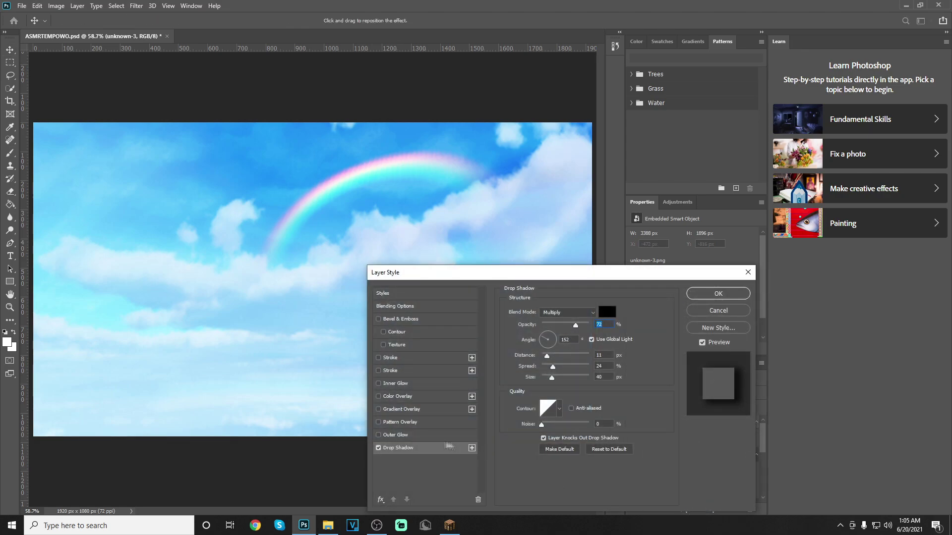
left_click(378, 409)
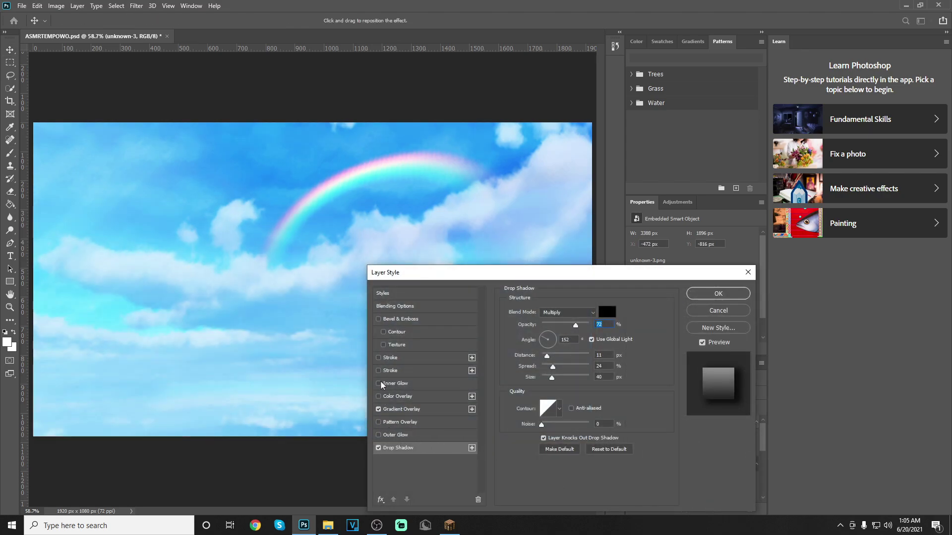
left_click(379, 384)
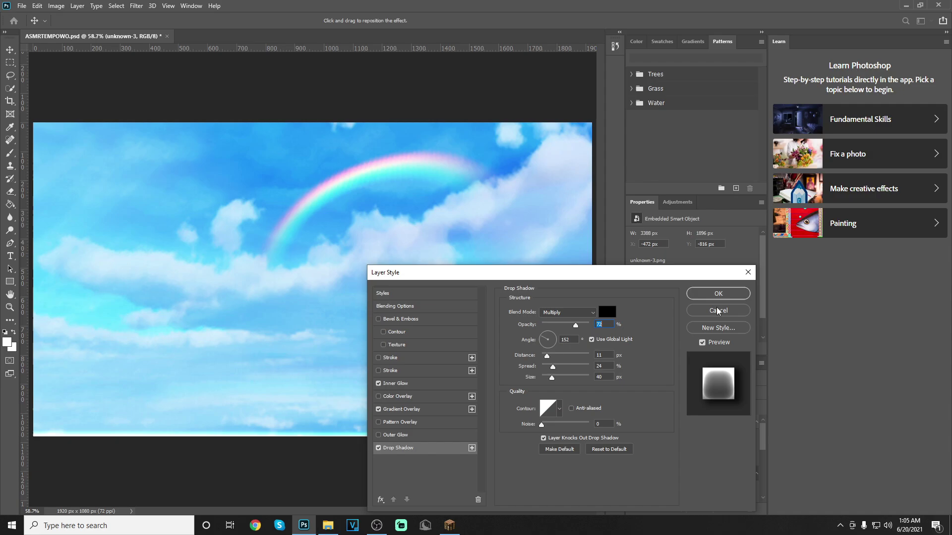
left_click(718, 294)
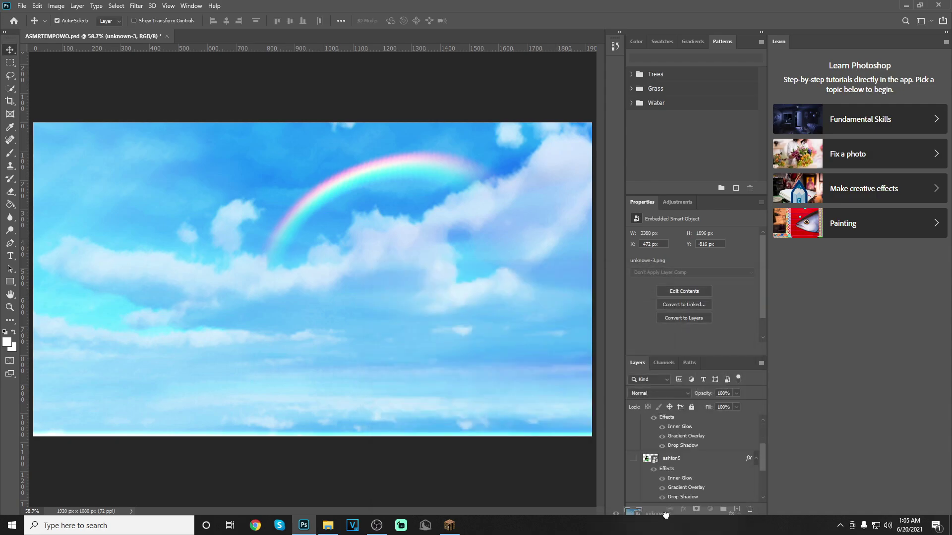
left_click_drag(669, 521, 678, 494)
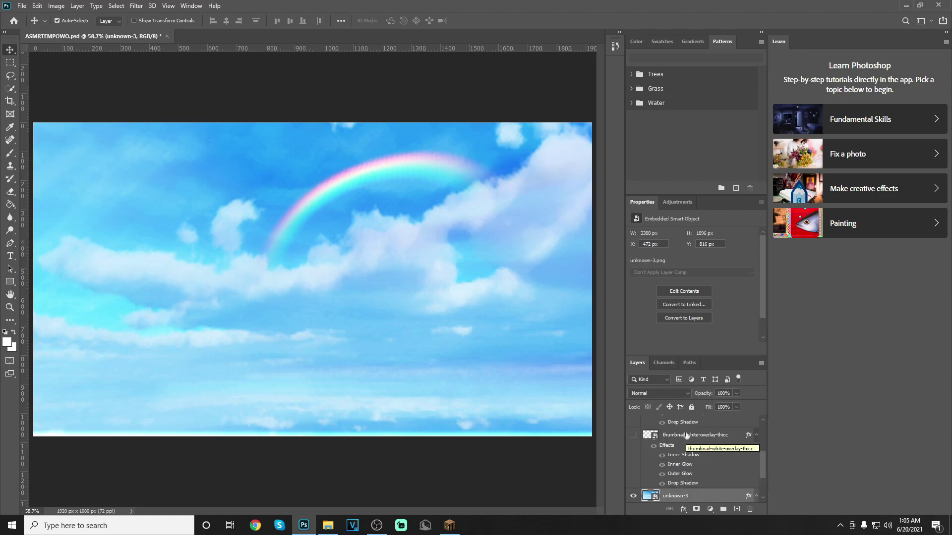
- Review the thumbnail-white-overlay-thicc layer's glow and shadow effects, then make the frame visible
left_click(695, 435)
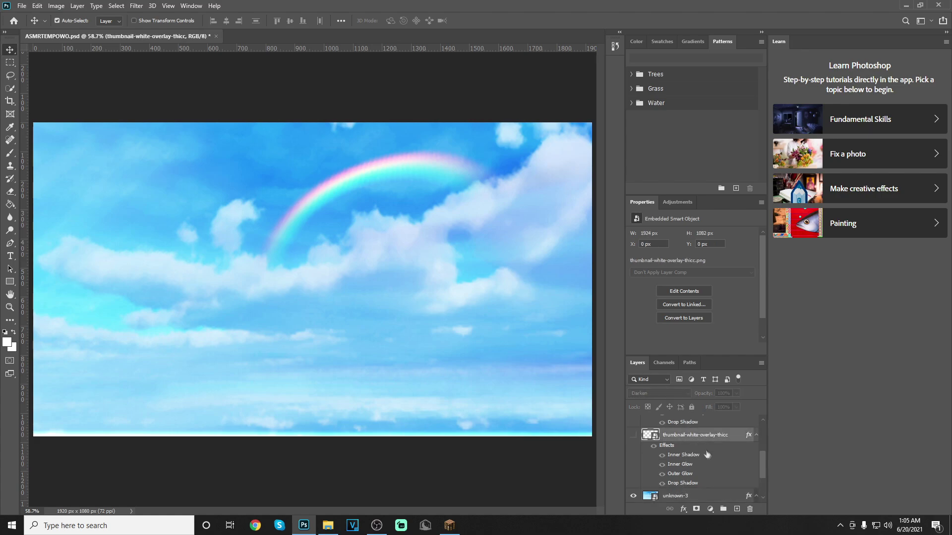
left_click(684, 510)
left_click(693, 507)
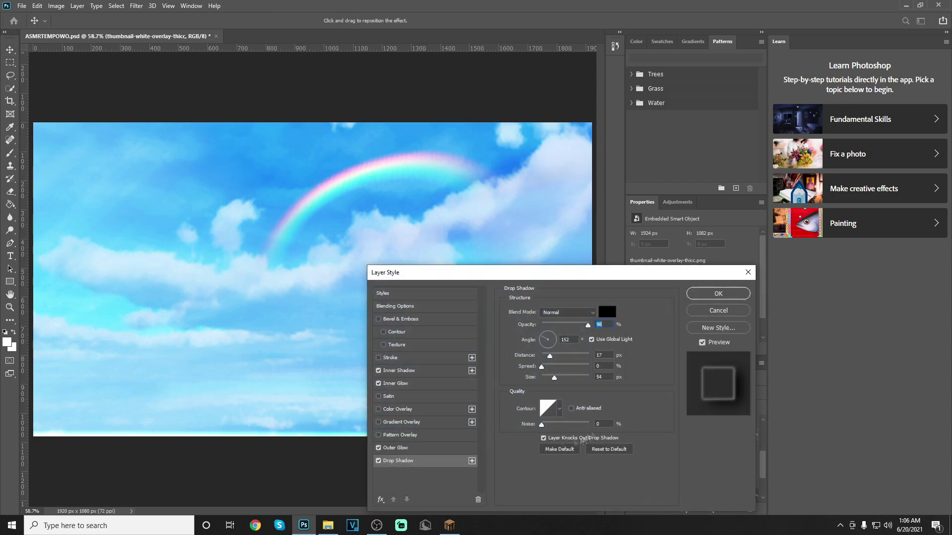
left_click(421, 447)
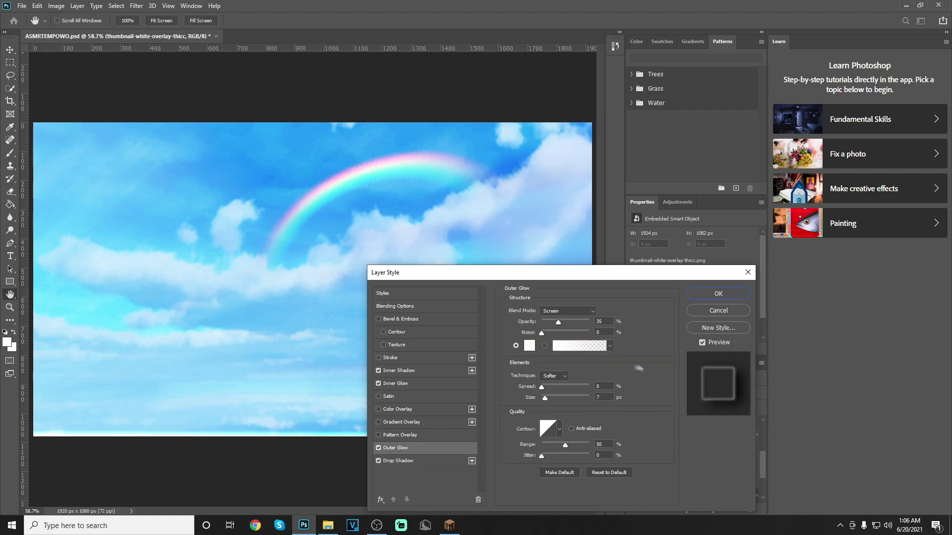
left_click(409, 383)
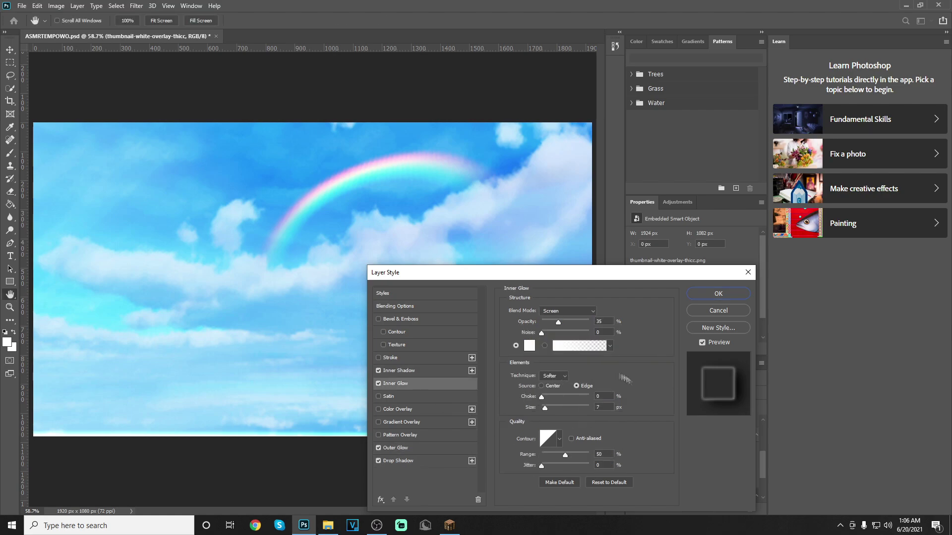
left_click(419, 371)
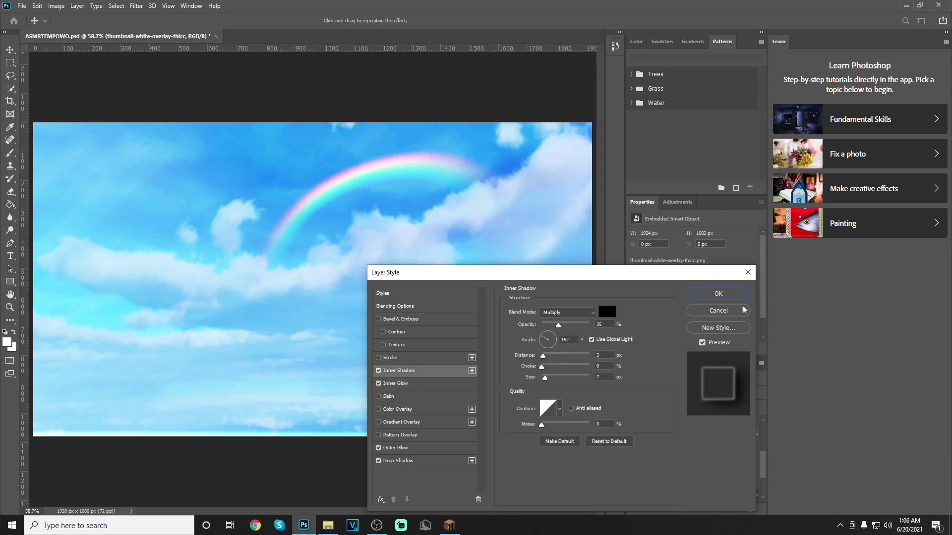
left_click(718, 294)
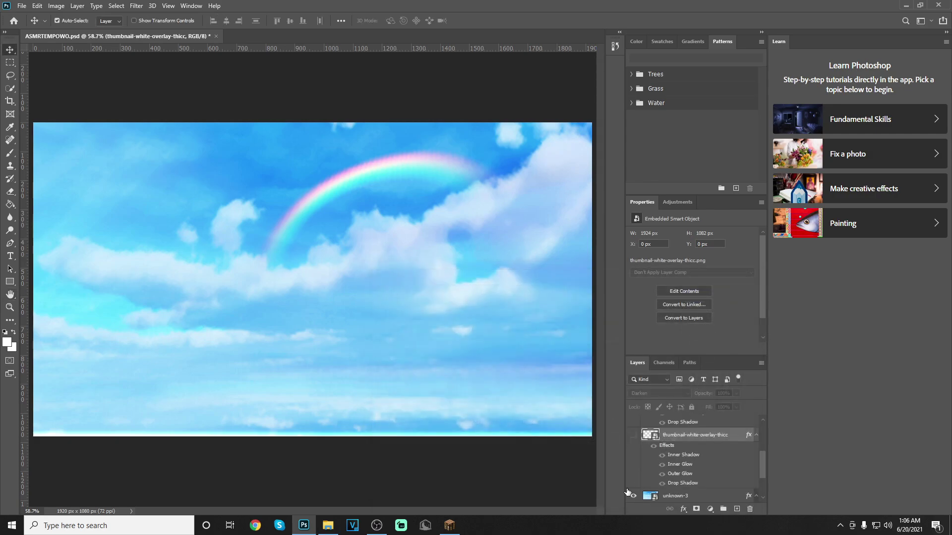
left_click(634, 436)
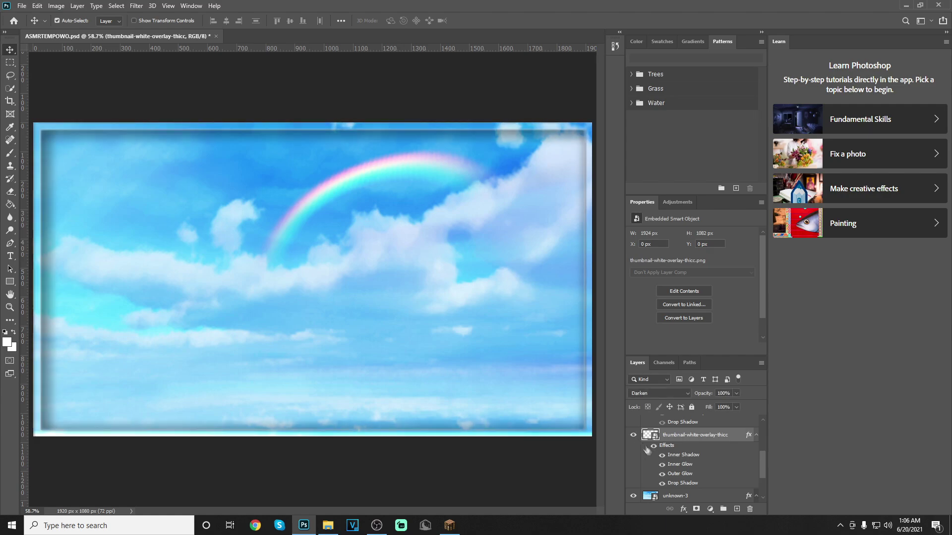
scroll(684, 476, "down", 2)
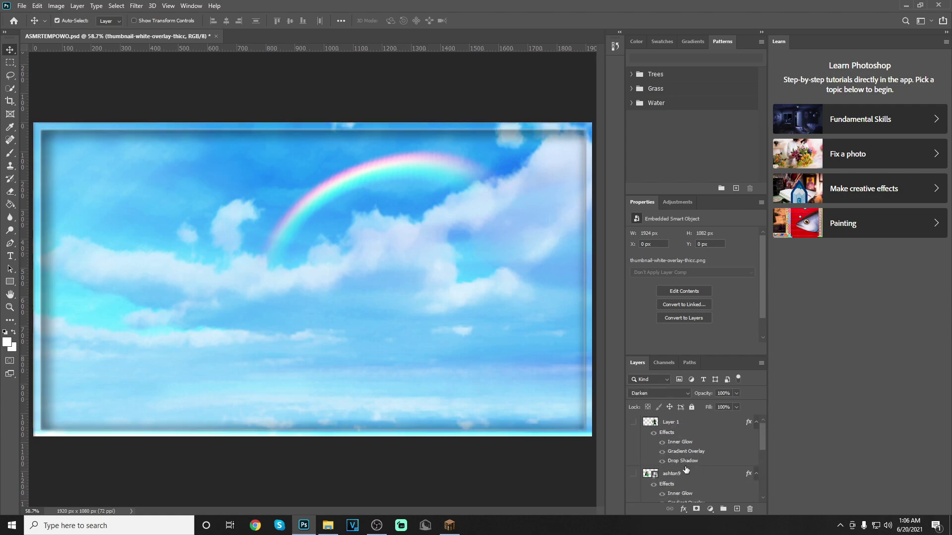
- Apply a Gaussian Blur with radius 8 to the unknown-3 sky layer
left_click(696, 450)
left_click(696, 449)
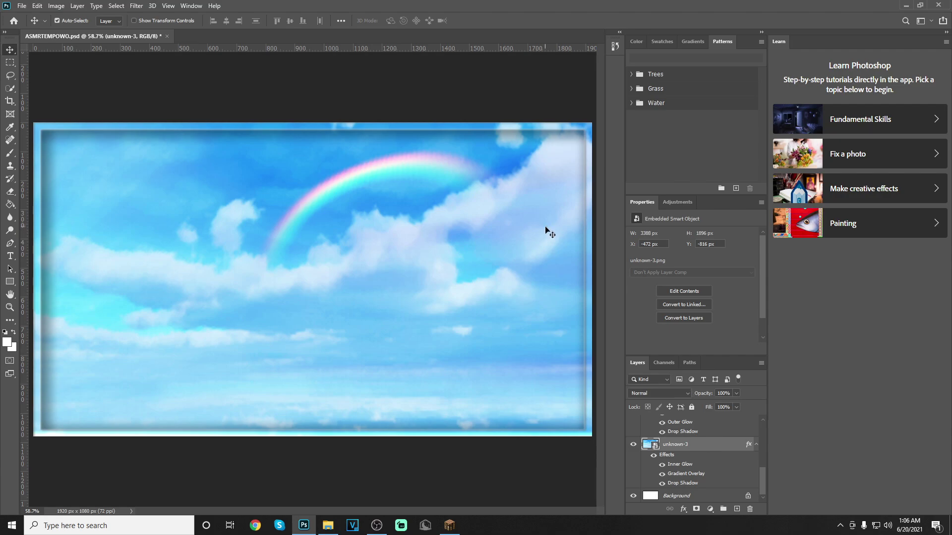
left_click(136, 6)
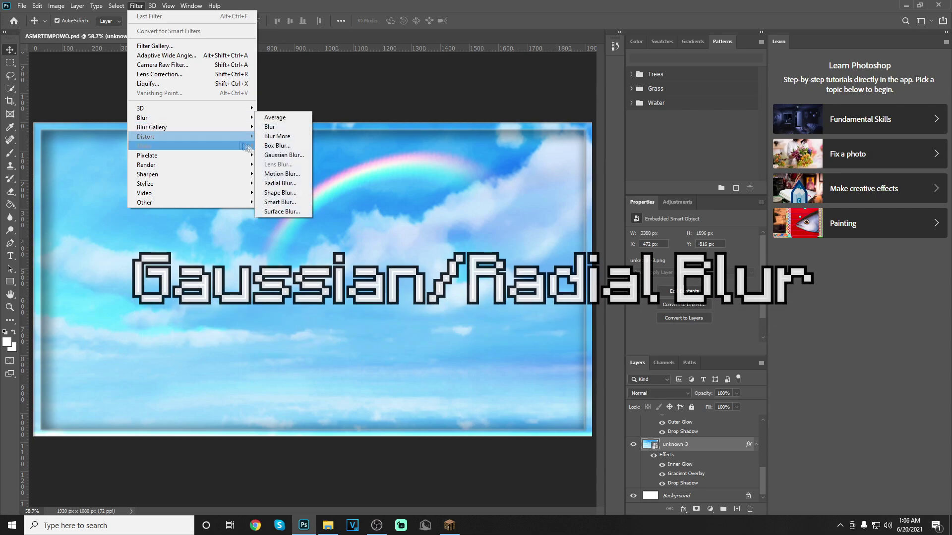
left_click(282, 154)
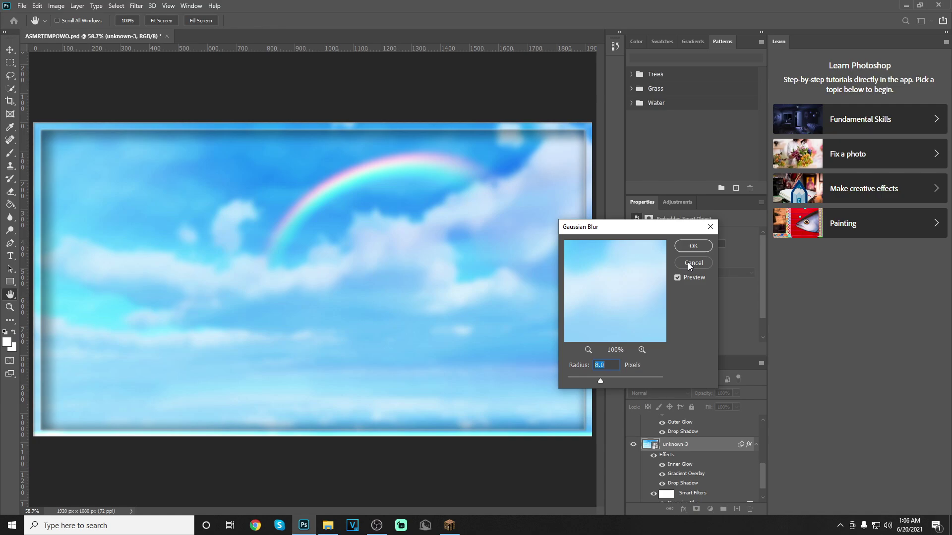
left_click(694, 247)
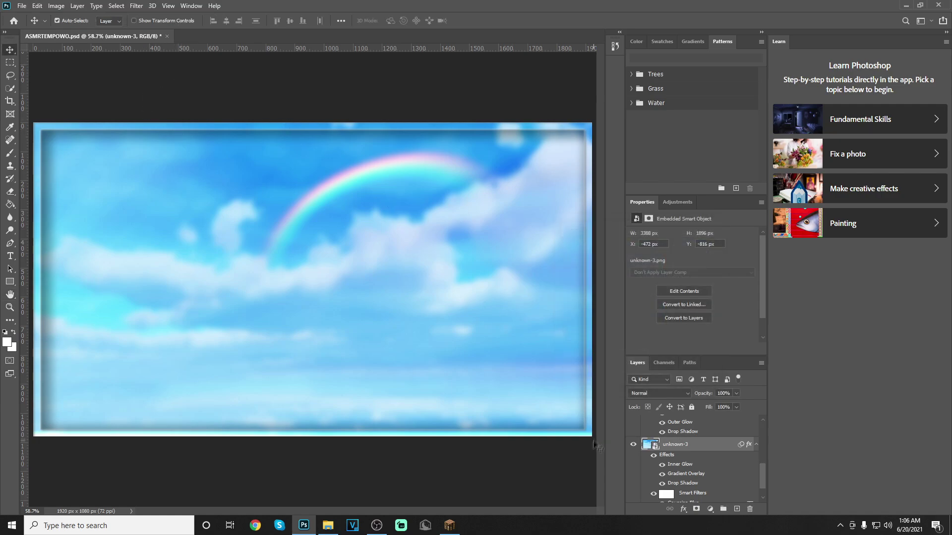
scroll(667, 466, "down", 1)
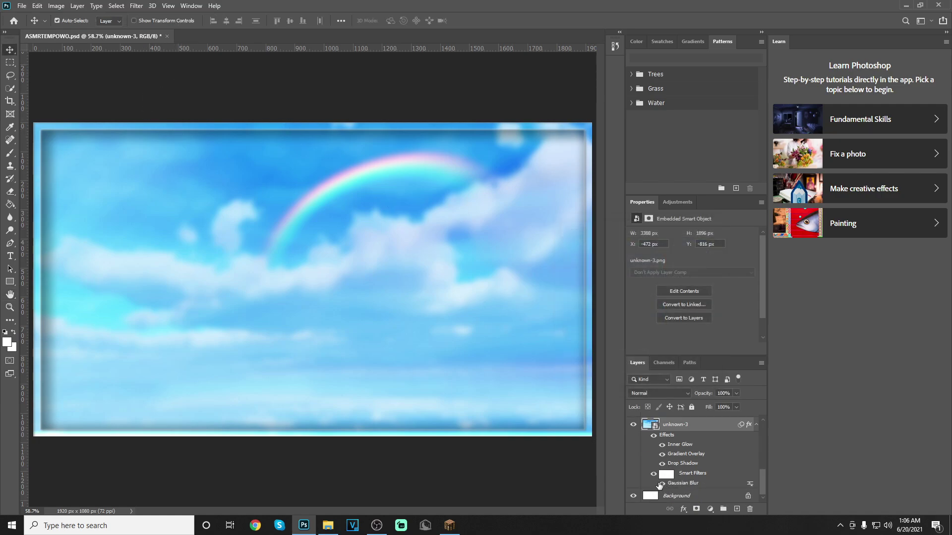
- Add a spin Radial Blur, amount 10 at Best quality, to the sky
left_click(135, 6)
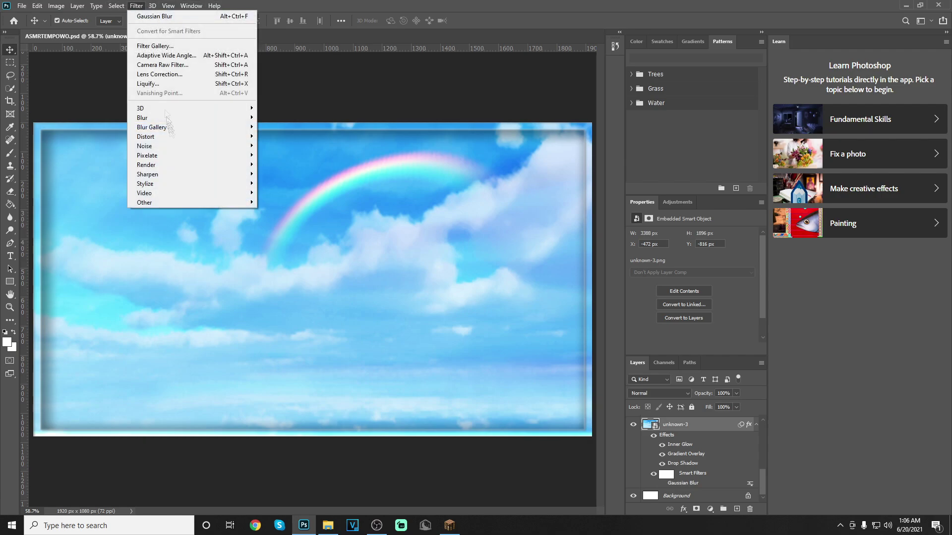
mouse_move(174, 121)
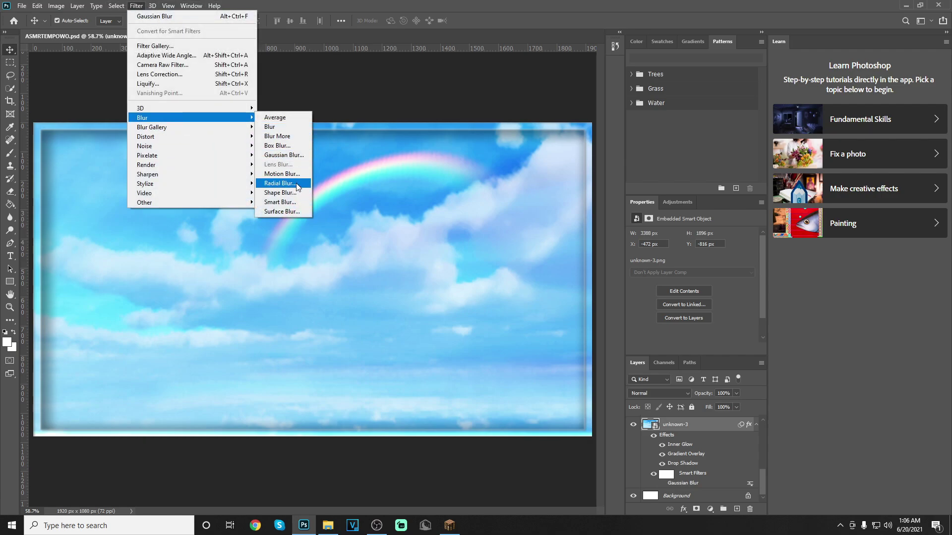
left_click(280, 183)
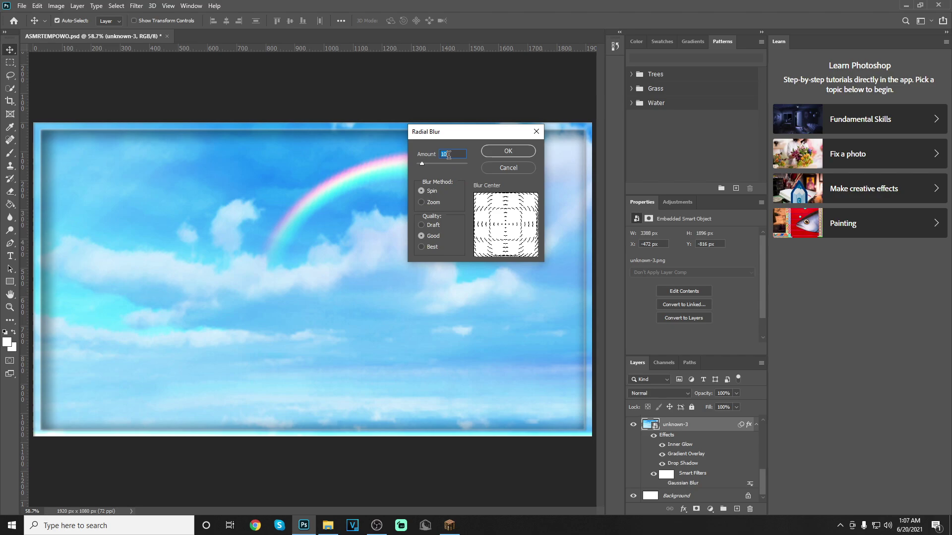
left_click(421, 247)
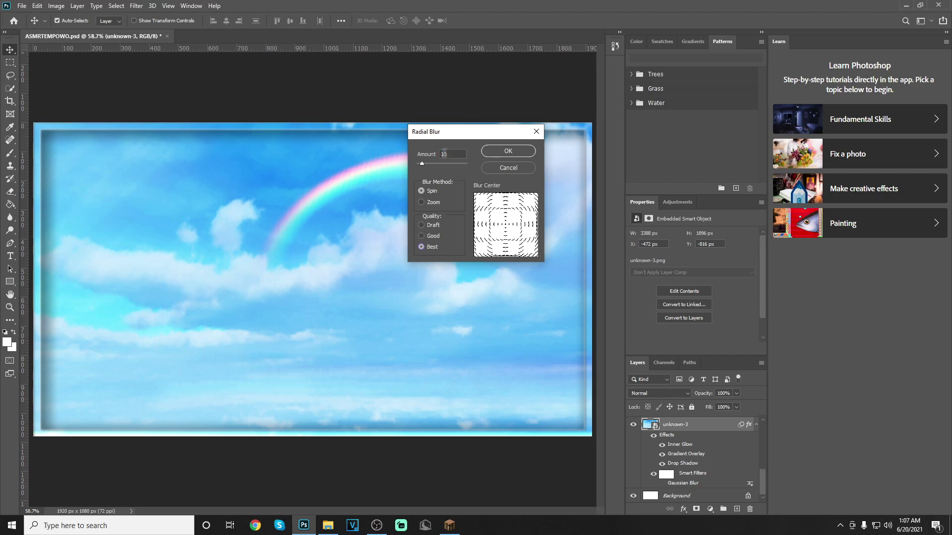
left_click(499, 154)
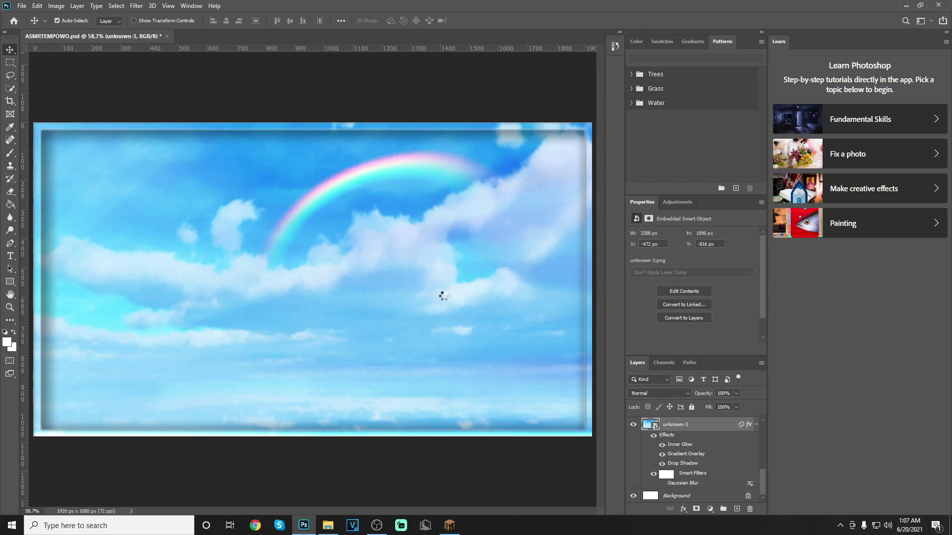
scroll(648, 474, "up", 5)
- Show the ashton9 character, scale it to about 170% and anchor it at the lower left
left_click(633, 473)
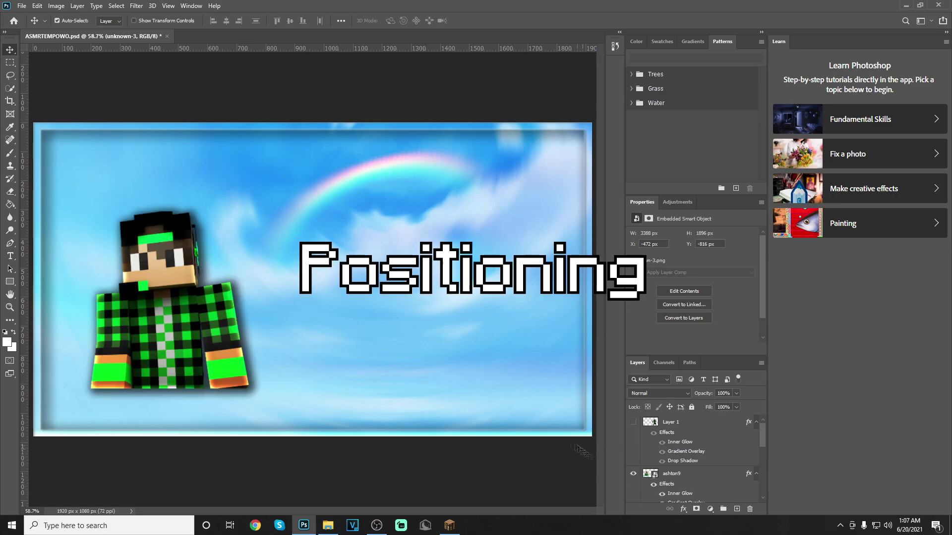
left_click_drag(214, 304, 178, 368)
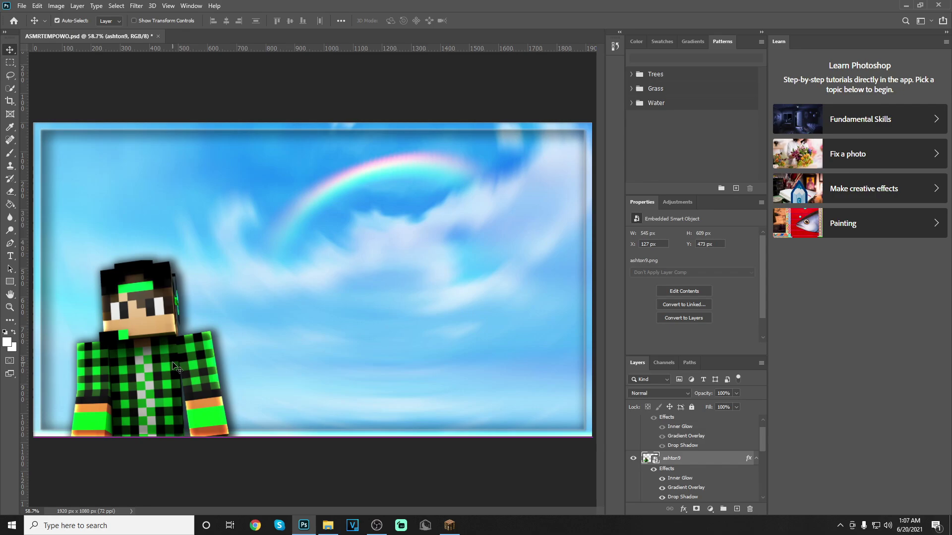
key("alt+e")
key("a")
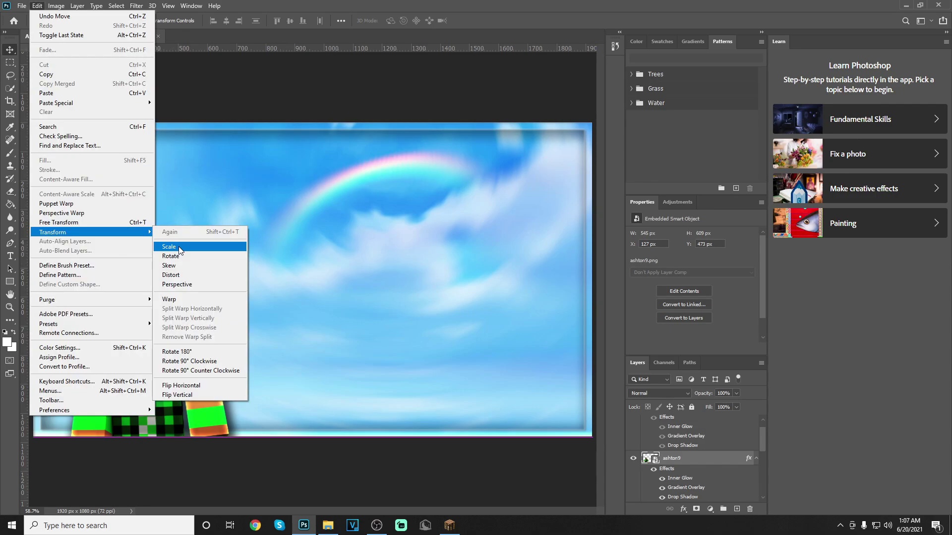
left_click(180, 251)
left_click_drag(292, 259, 540, 187)
left_click_drag(274, 233, 218, 233)
left_click(459, 21)
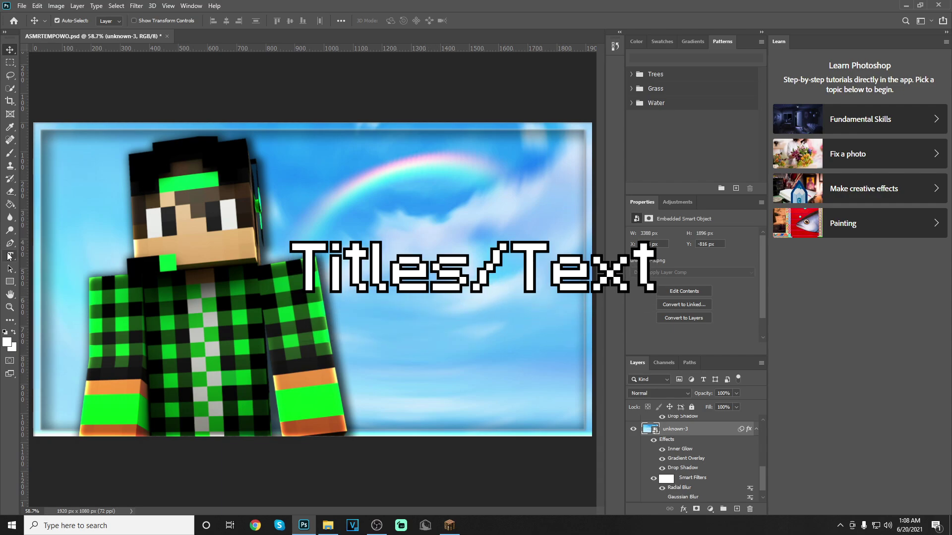
key("t")
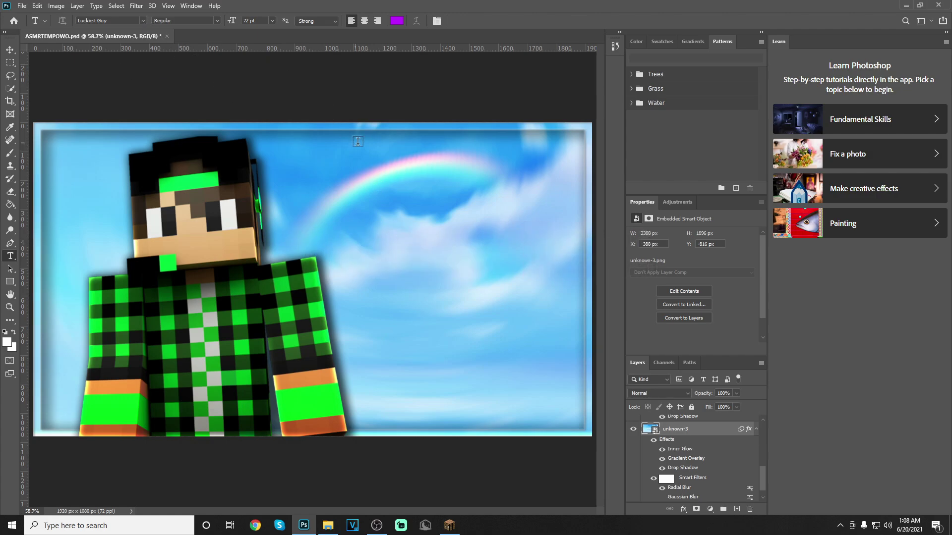
- Add the title text 'HOW TO' at upper right and nudge it into alignment
left_click(410, 212)
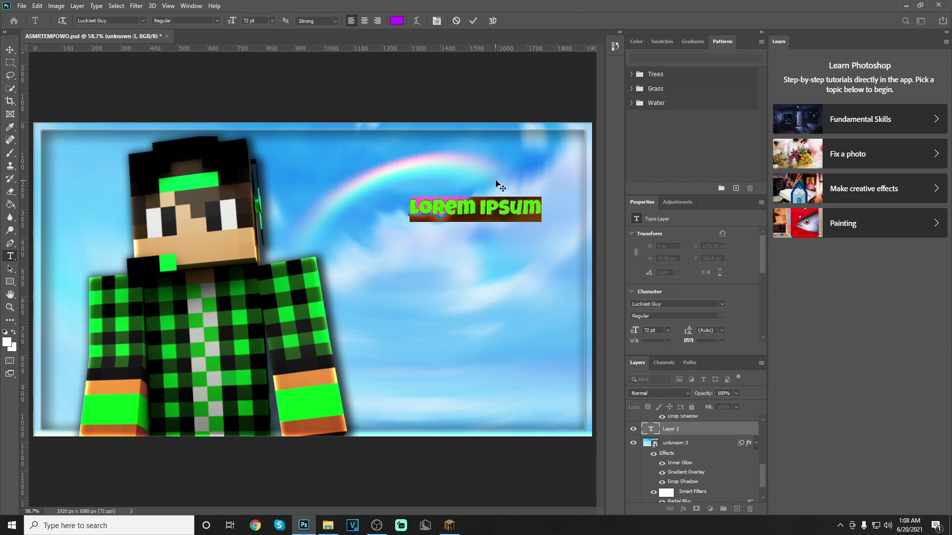
key("BackSpace")
type("HOW")
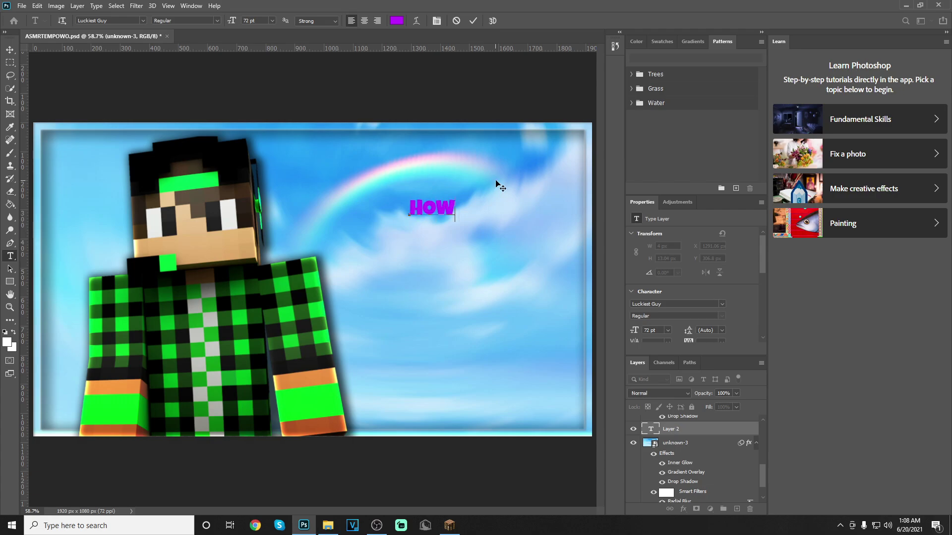
type(" TO")
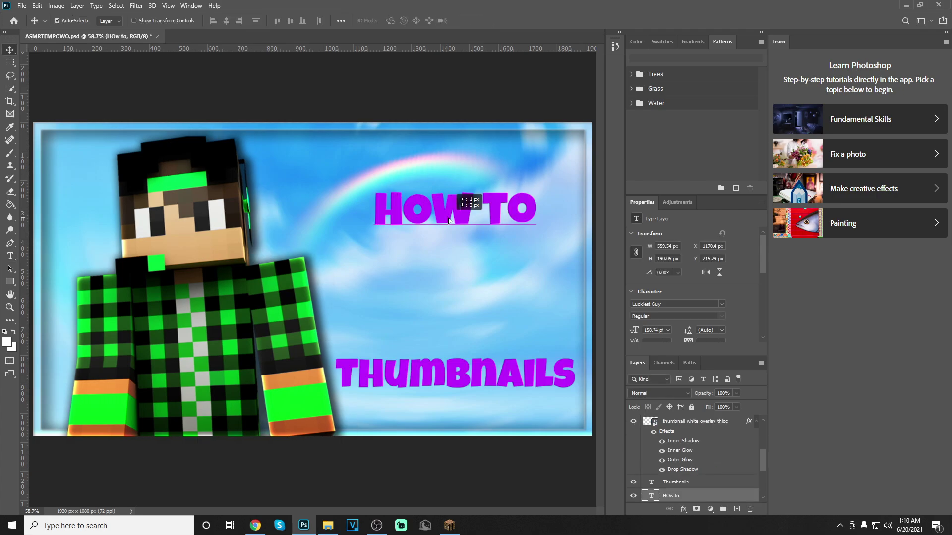
left_click_drag(474, 202, 453, 222)
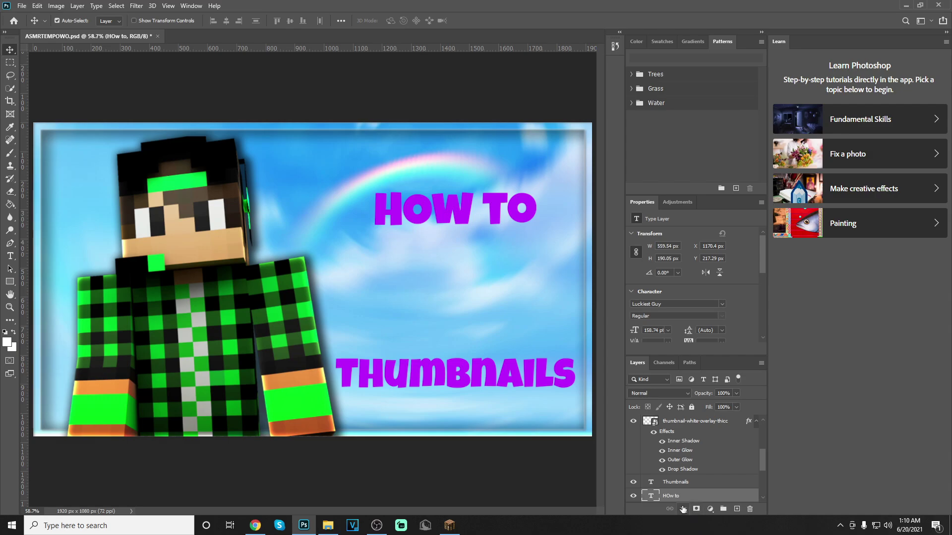
- Recolour both the HOW TO and THUMBNAILS title text white
double_click(483, 219)
left_click(396, 20)
left_click_drag(362, 346, 358, 302)
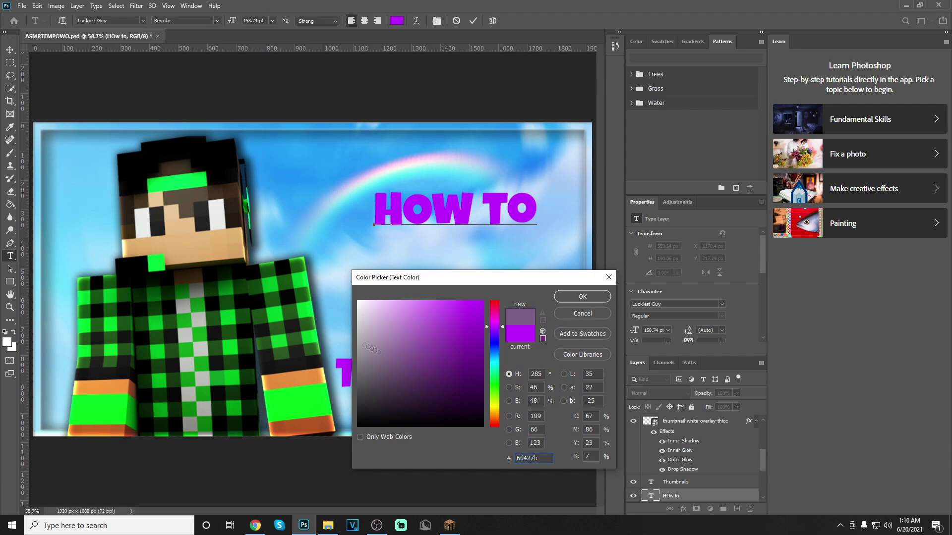
left_click(582, 296)
double_click(488, 394)
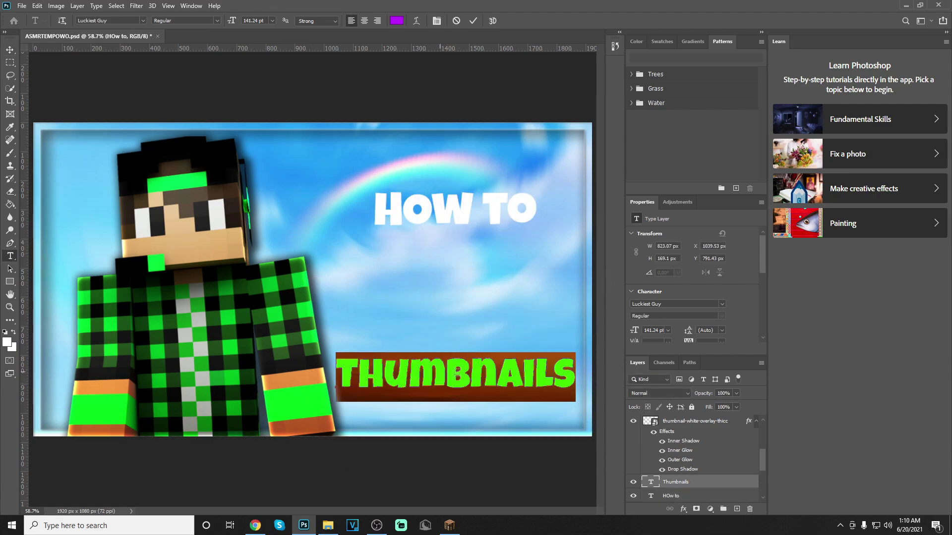
left_click(397, 20)
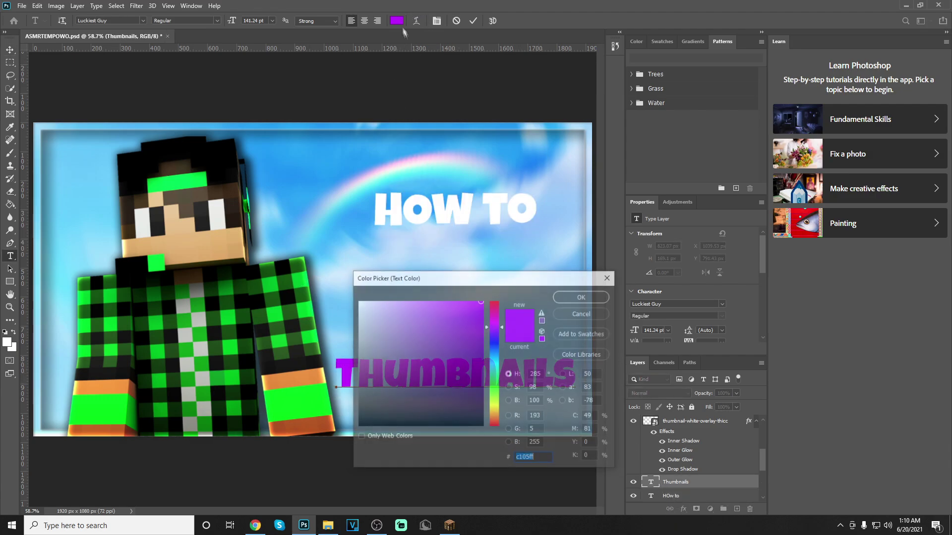
left_click(359, 301)
left_click(595, 298)
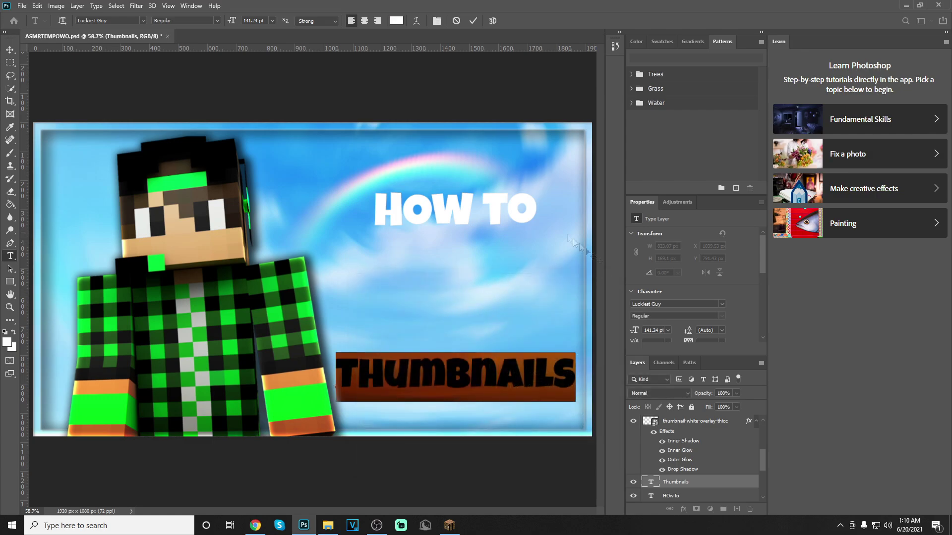
left_click(473, 20)
key("v")
- Give THUMBNAILS a drop shadow, gradient overlay and inner glow
left_click(683, 509)
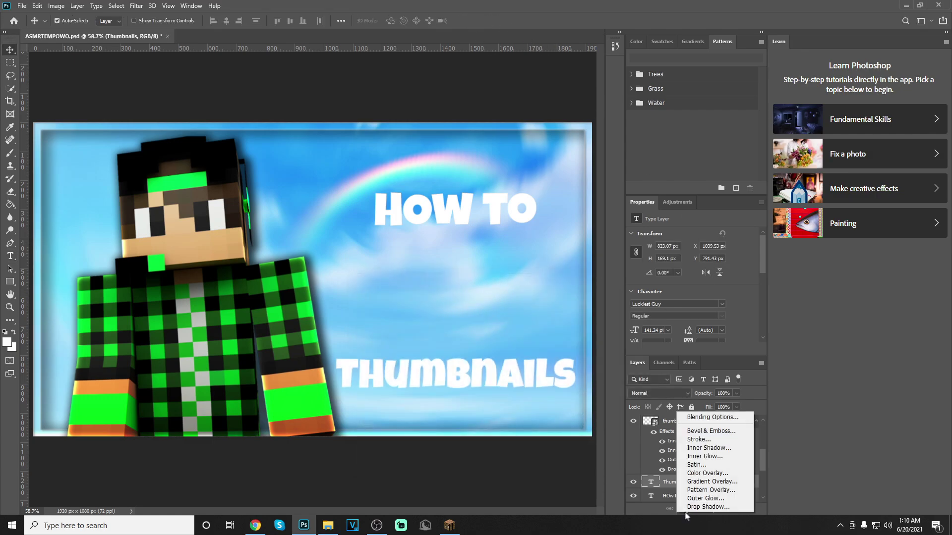
left_click(699, 511)
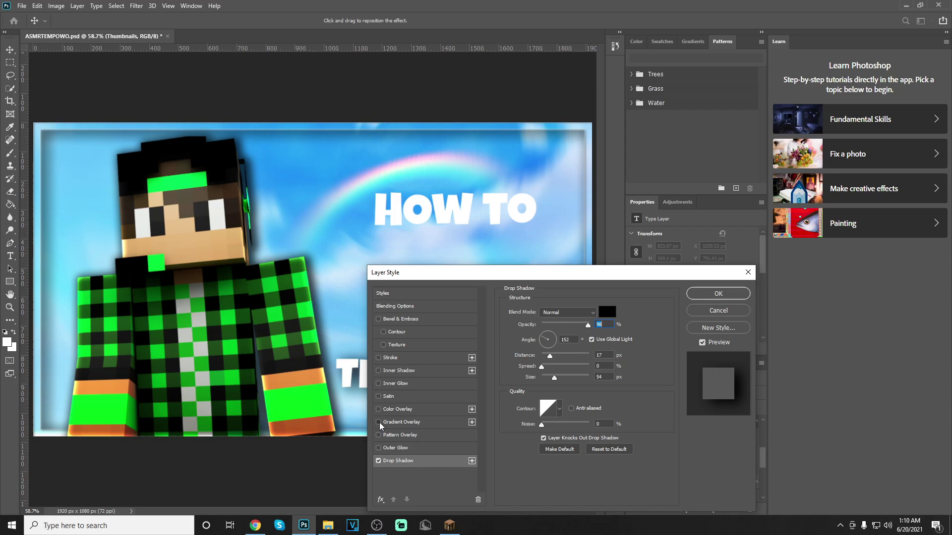
left_click(378, 422)
left_click(379, 384)
left_click(397, 384)
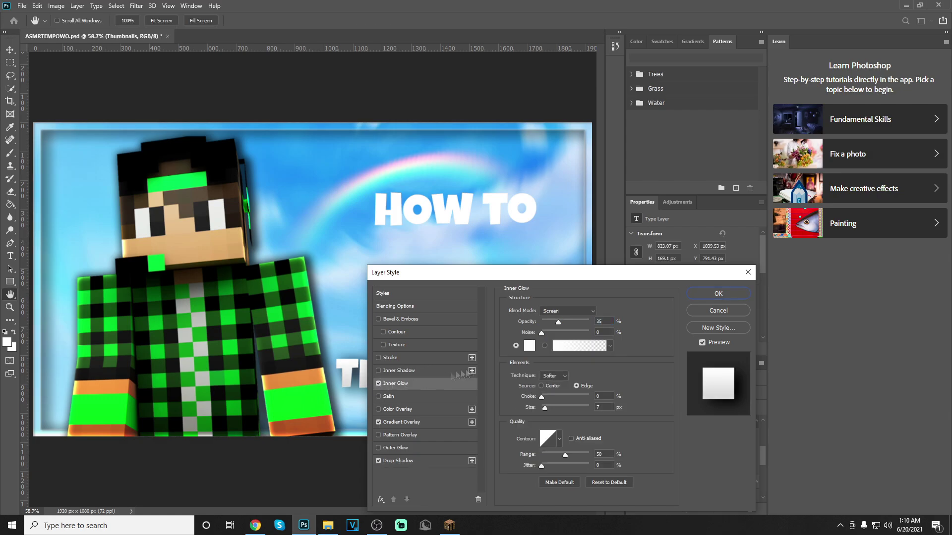
left_click(718, 294)
- Give the HOW TO title a drop shadow and gradient overlay
left_click(461, 213)
left_click(683, 509)
left_click(696, 504)
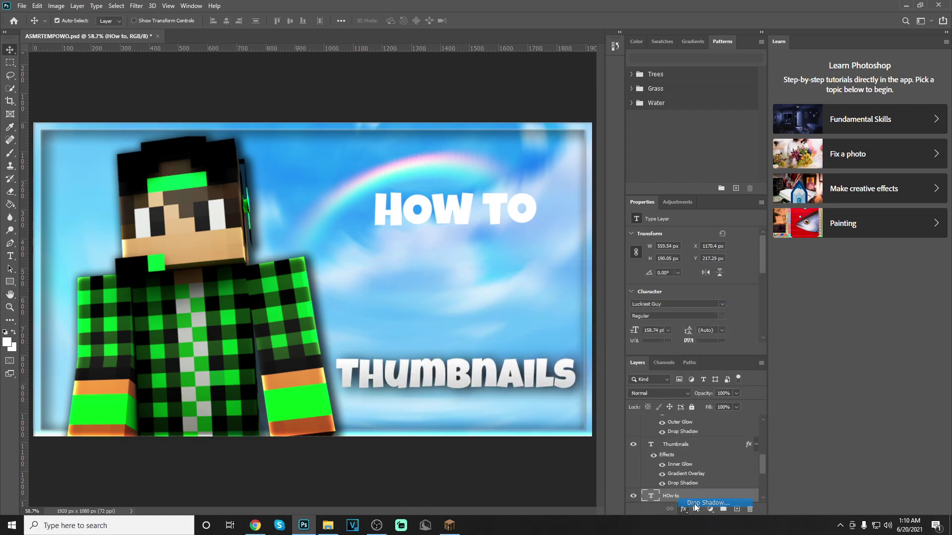
left_click(378, 422)
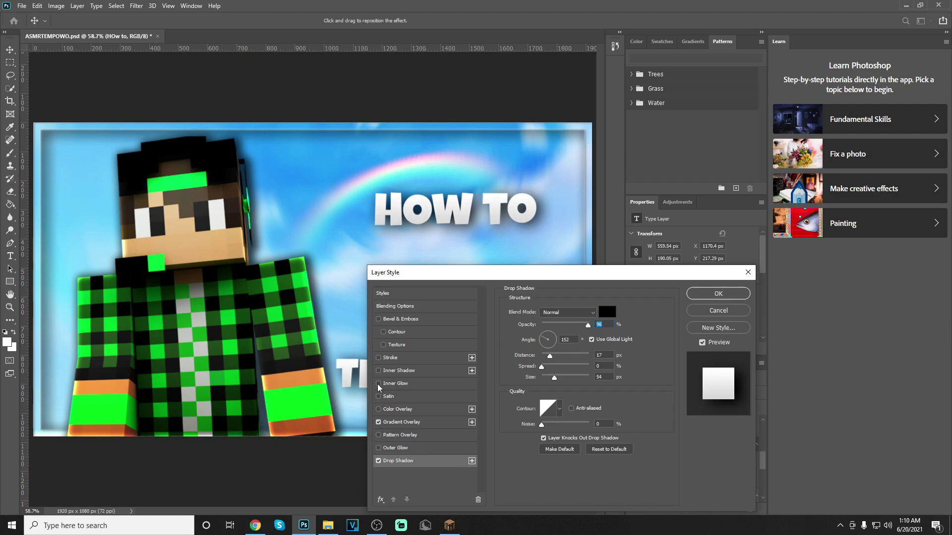
left_click(717, 294)
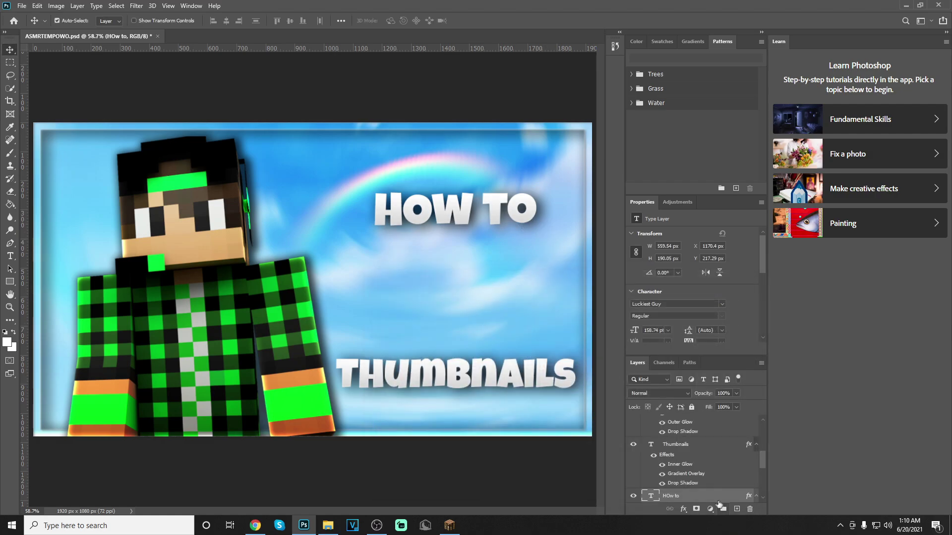
left_click(683, 509)
- Add a 10 px stroke positioned outside the letters to the HOW TO title
left_click(694, 439)
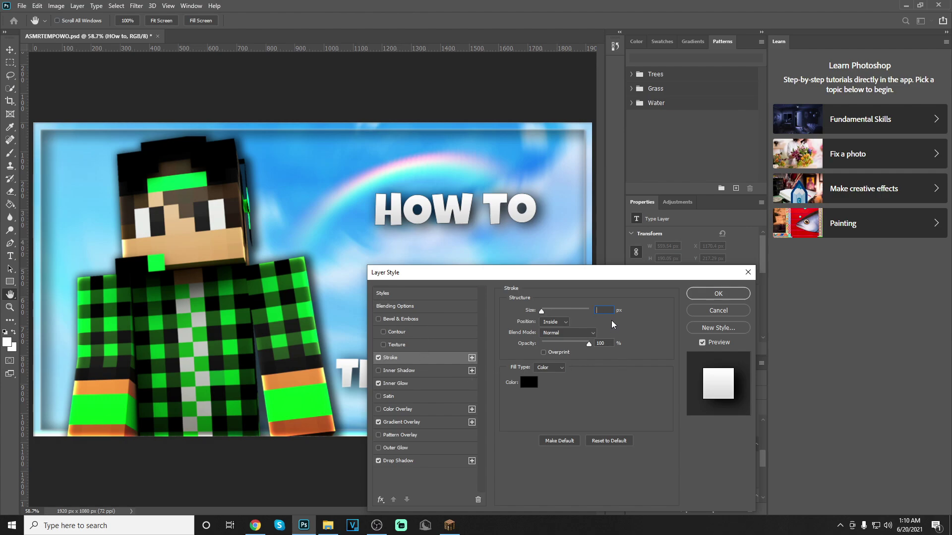
type("5")
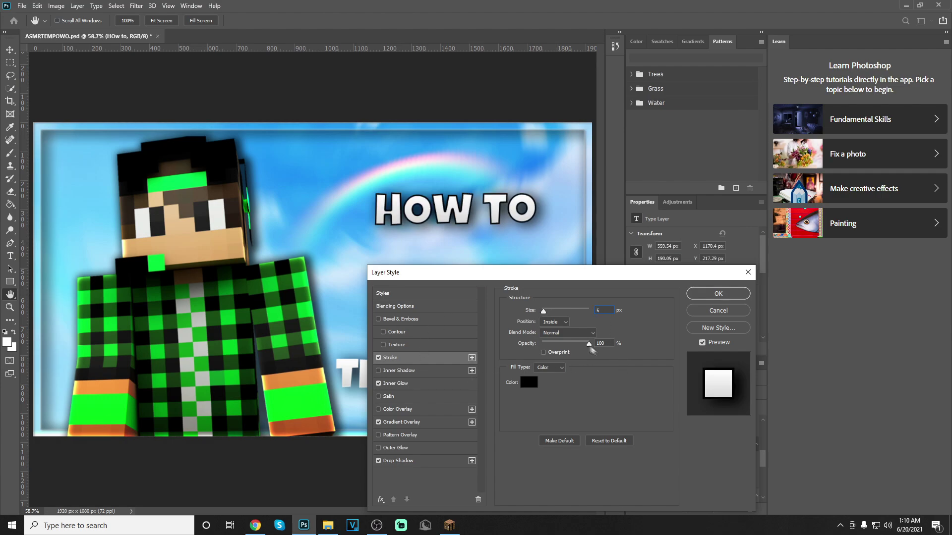
left_click(552, 323)
left_click(553, 334)
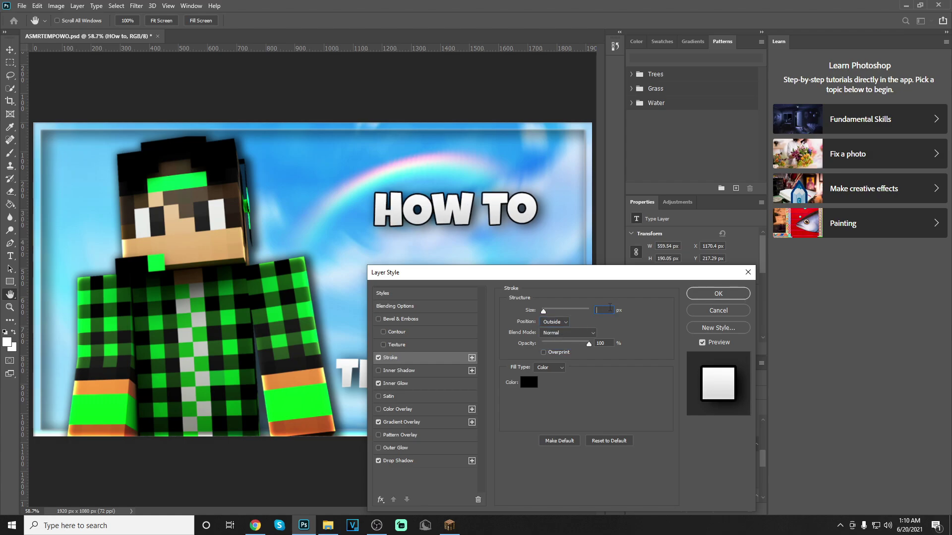
type("10")
left_click(718, 294)
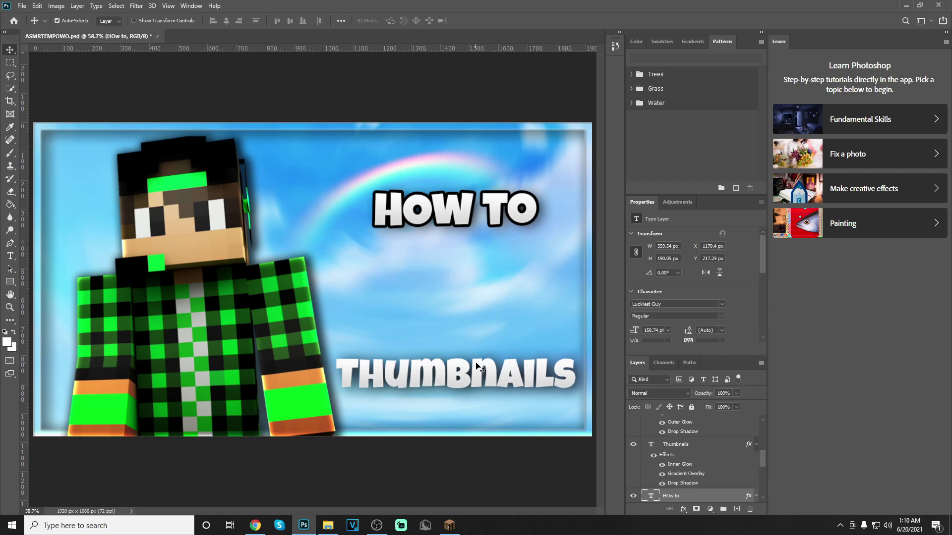
- Give the THUMBNAILS title the same 10 px outside stroke
left_click(718, 444)
left_click(683, 509)
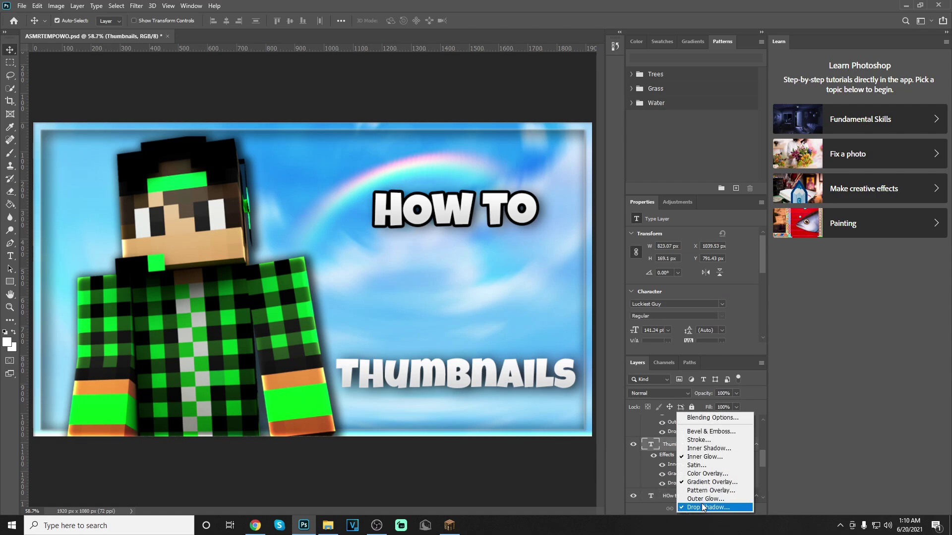
left_click(694, 440)
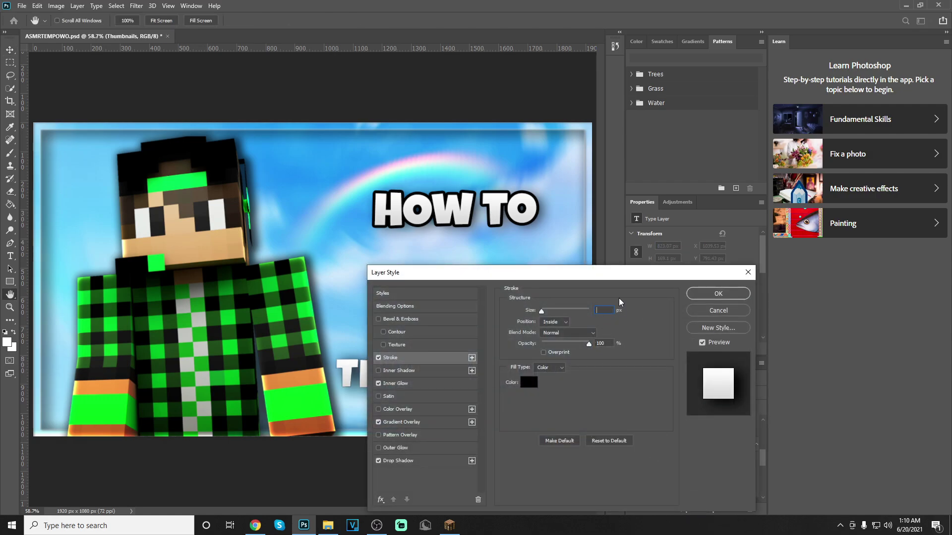
type("10")
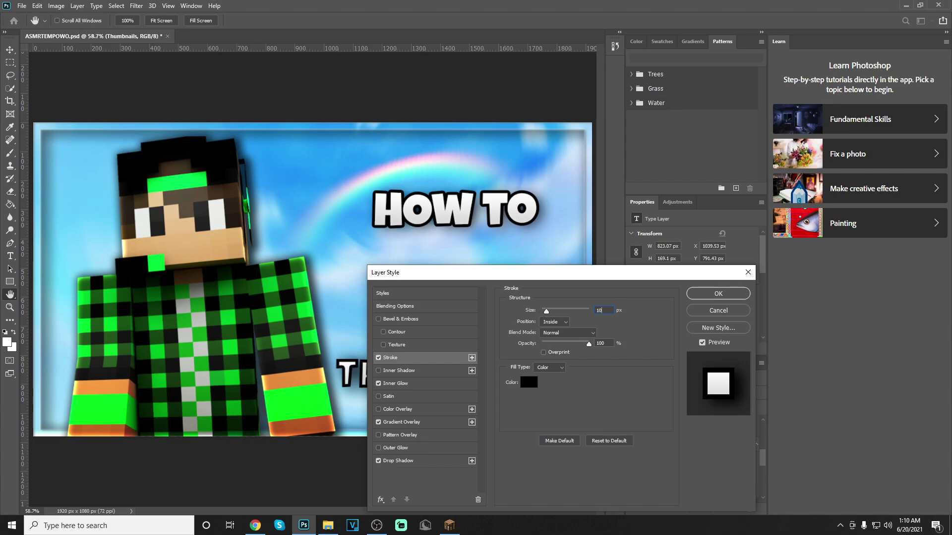
left_click(555, 322)
left_click(552, 329)
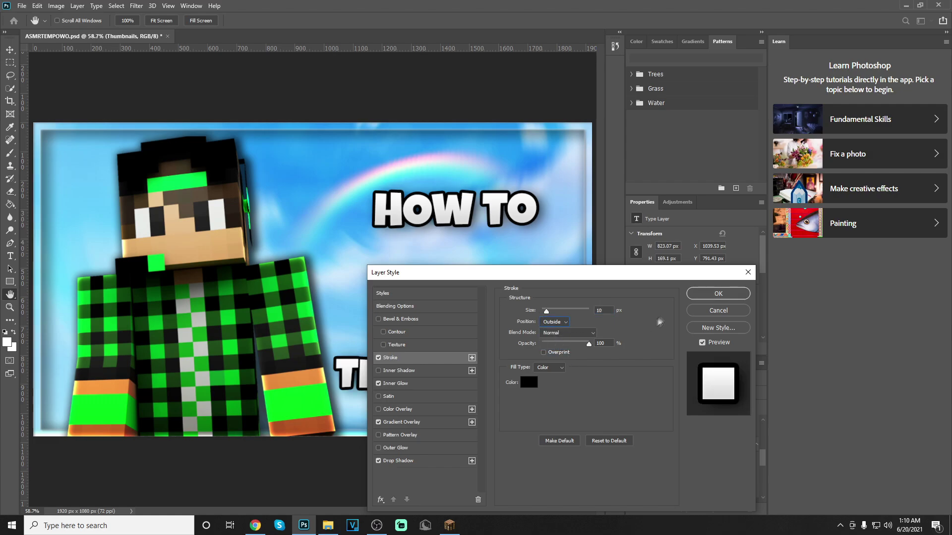
left_click(717, 293)
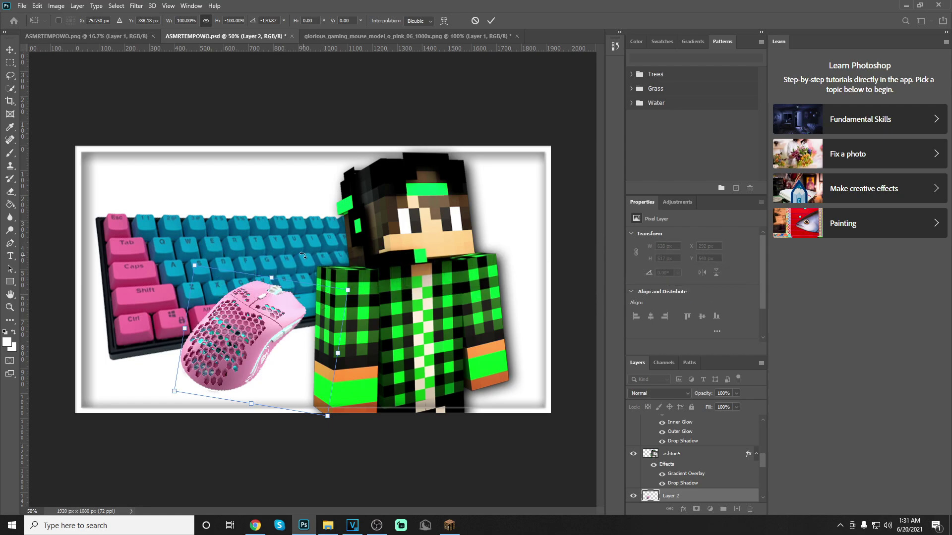
- Flip the pink gaming mouse horizontally and nudge it slightly up and left
key("Return")
left_click(407, 36)
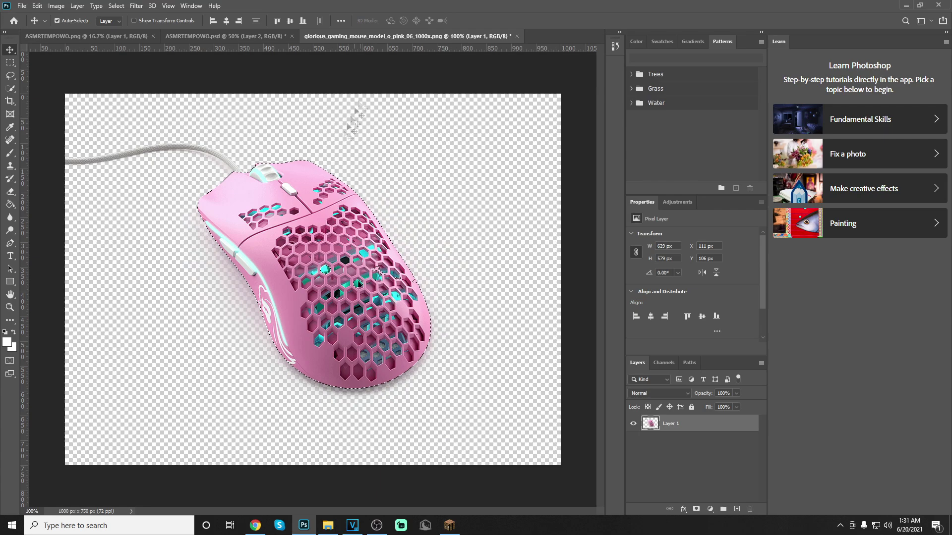
left_click(245, 36)
left_click(38, 6)
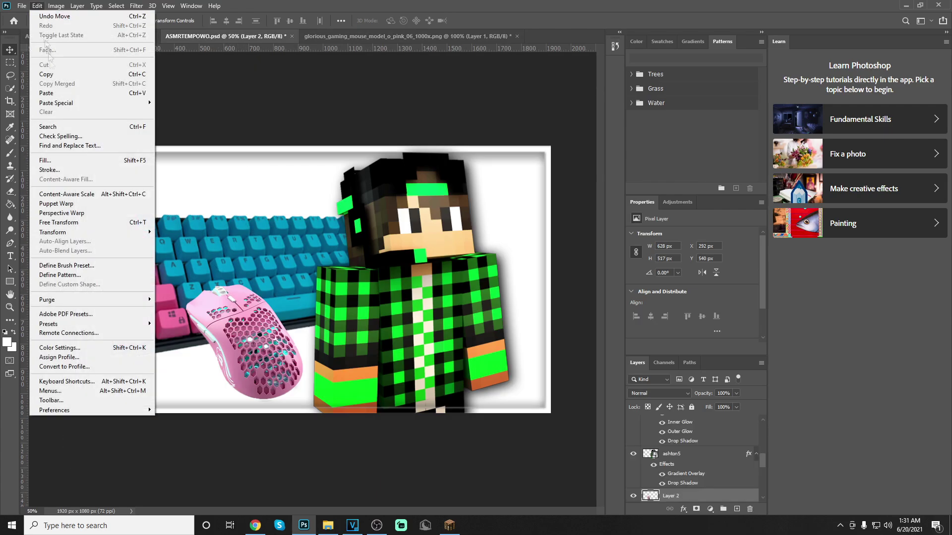
mouse_move(88, 233)
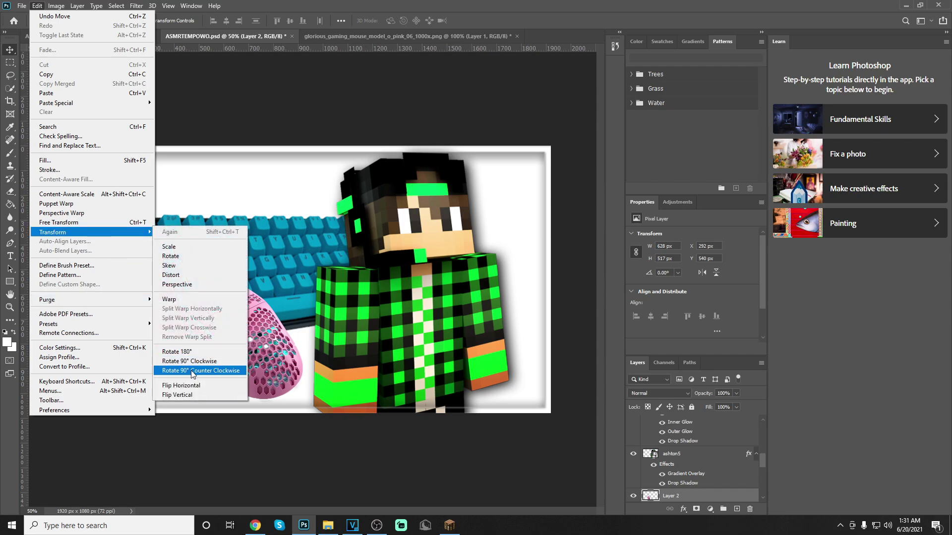
left_click(204, 373)
mouse_move(254, 327)
left_mouse_down()
mouse_move(264, 327)
mouse_move(252, 321)
left_mouse_up()
- Scale the mouse to about 112%, tuck it against the character, and drop in a cotton-candy image
left_click(36, 6)
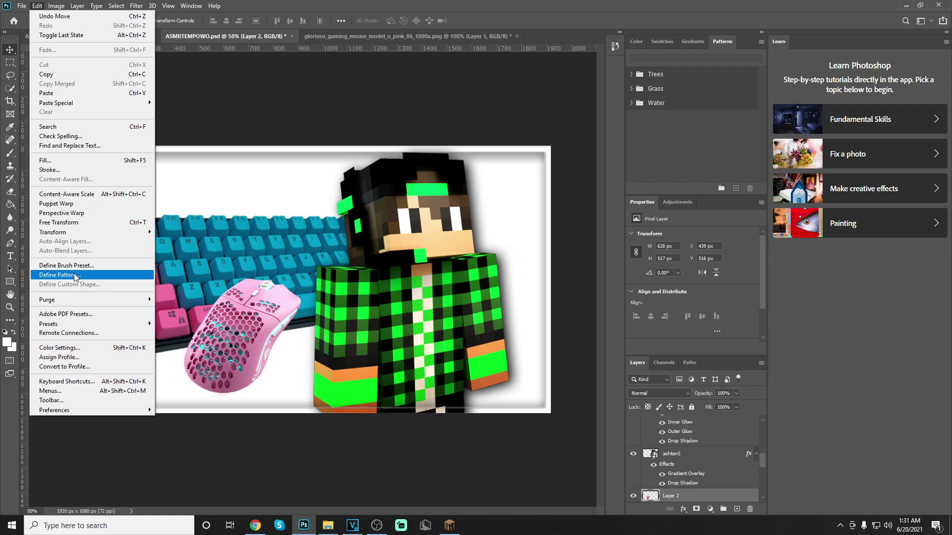
mouse_move(89, 233)
left_click(167, 246)
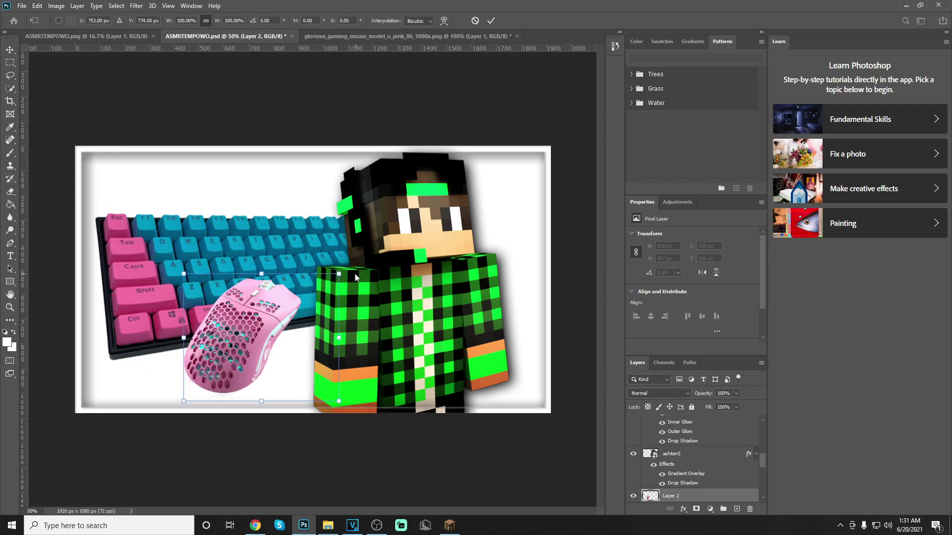
left_click_drag(341, 272, 359, 257)
left_click_drag(263, 321, 285, 332)
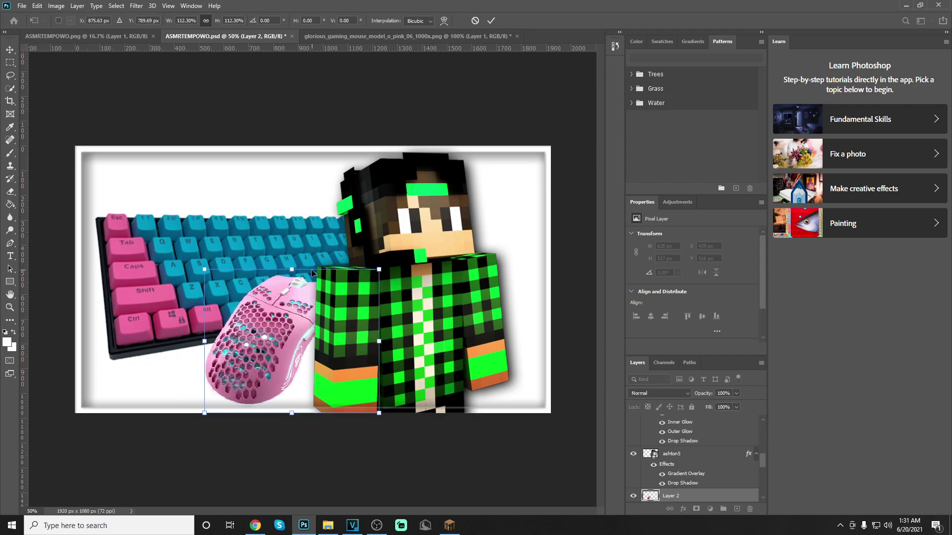
left_click(37, 5)
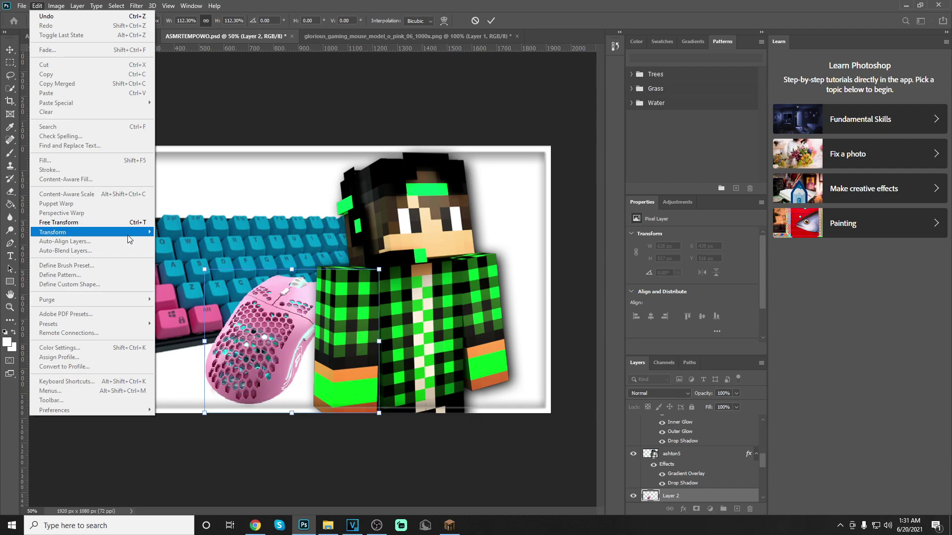
double_click(341, 339)
left_click_drag(604, 490, 195, 289)
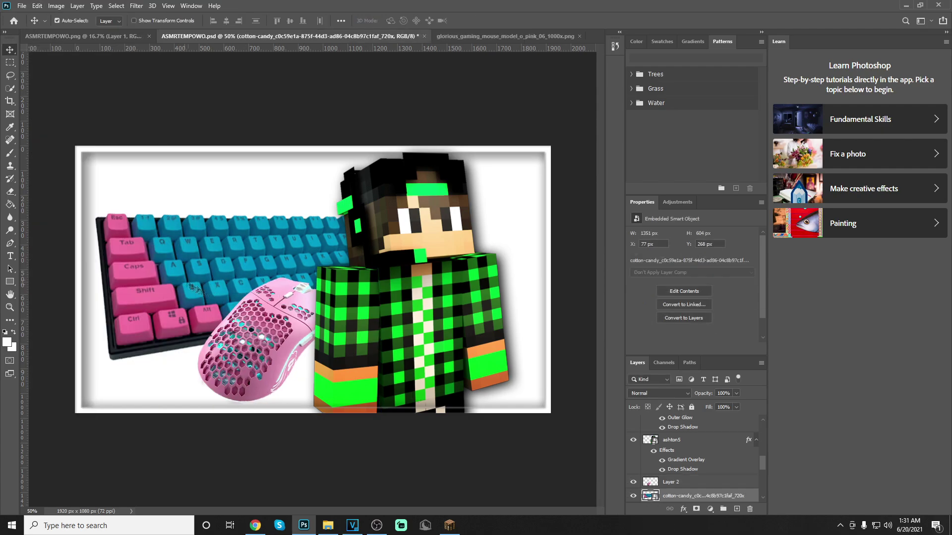
- Add a drop shadow to the layer, check the pink mouse document, and select the character layer
left_click(683, 509)
left_click(694, 503)
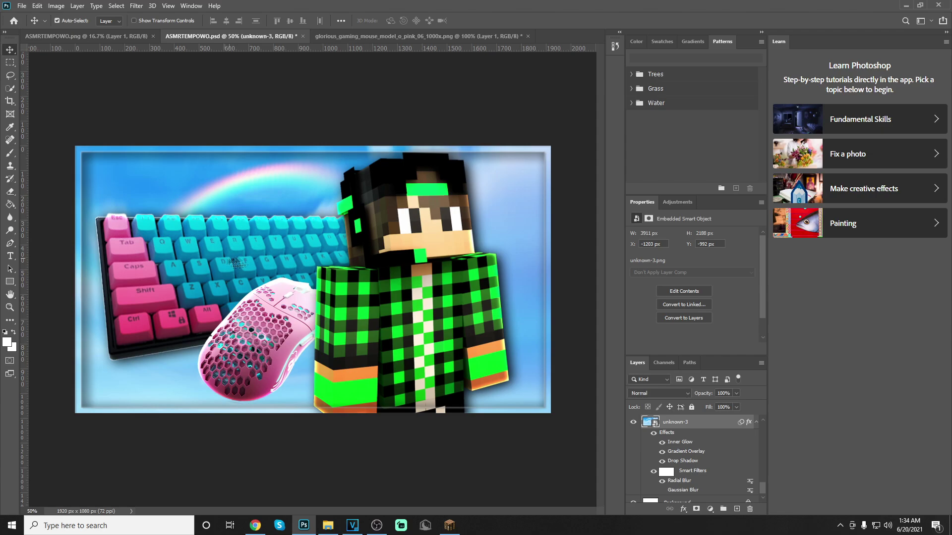
left_click(448, 36)
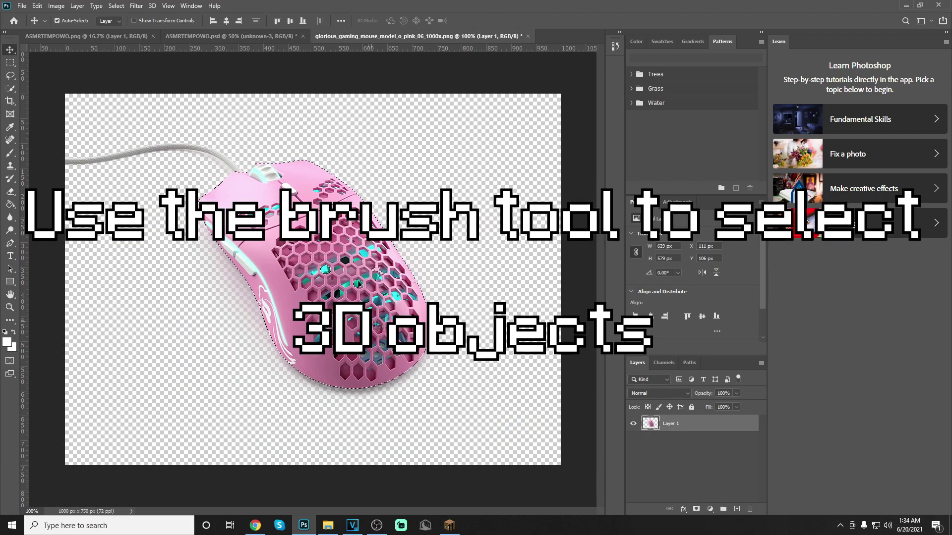
left_click(246, 35)
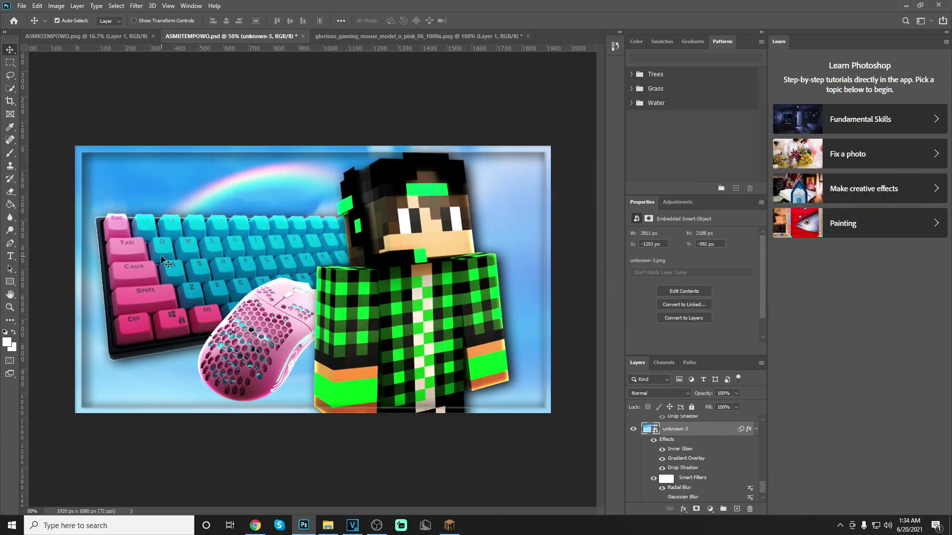
left_click(400, 268)
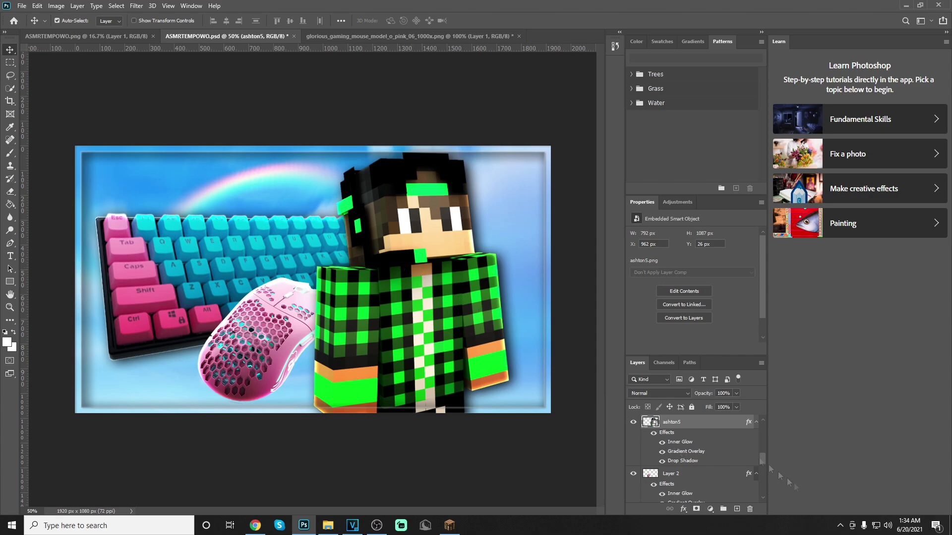
- Quick-export the design as PNG 'ASMRTEMPOWOomgomgwow' and place it in the How to Thumbnails document
left_click(18, 5)
mouse_move(75, 151)
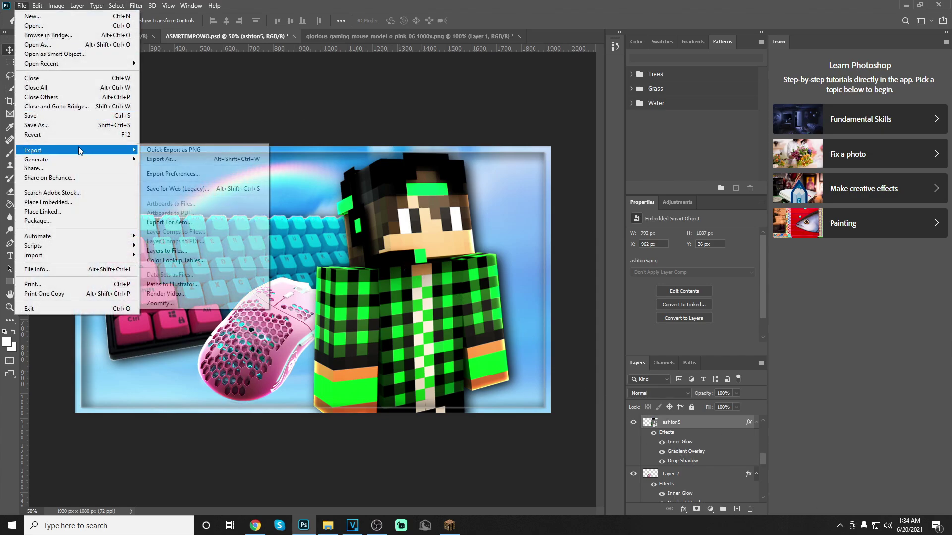
left_click(166, 151)
left_click(290, 217)
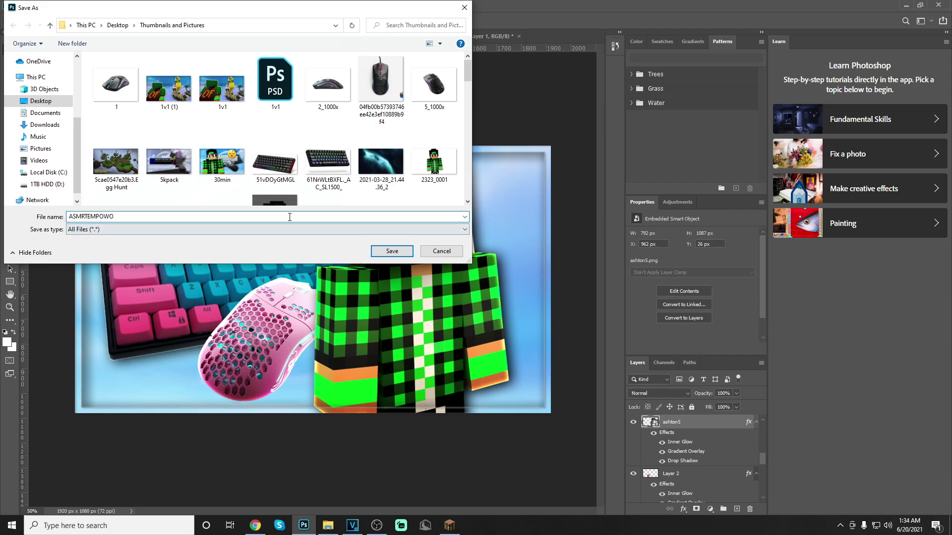
type("omgomgwo")
key("Return")
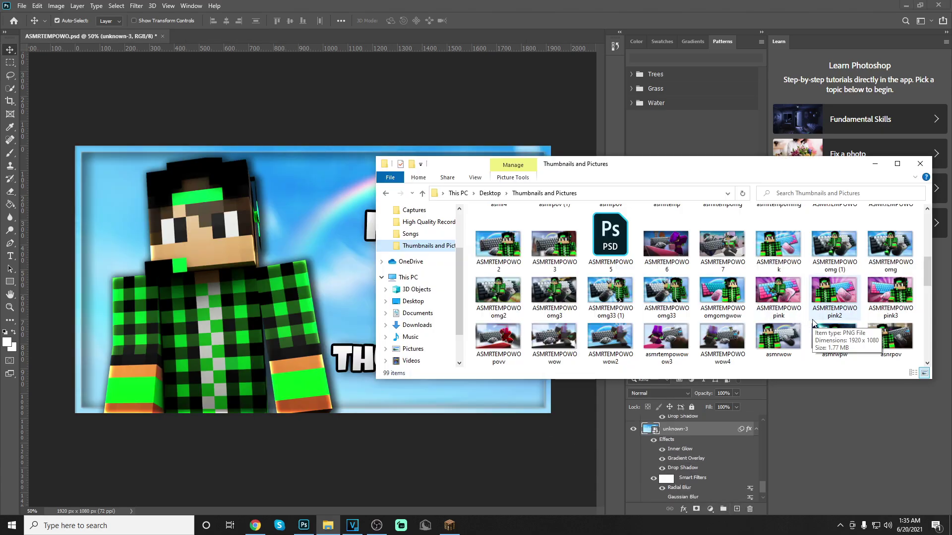
left_click_drag(722, 298, 337, 280)
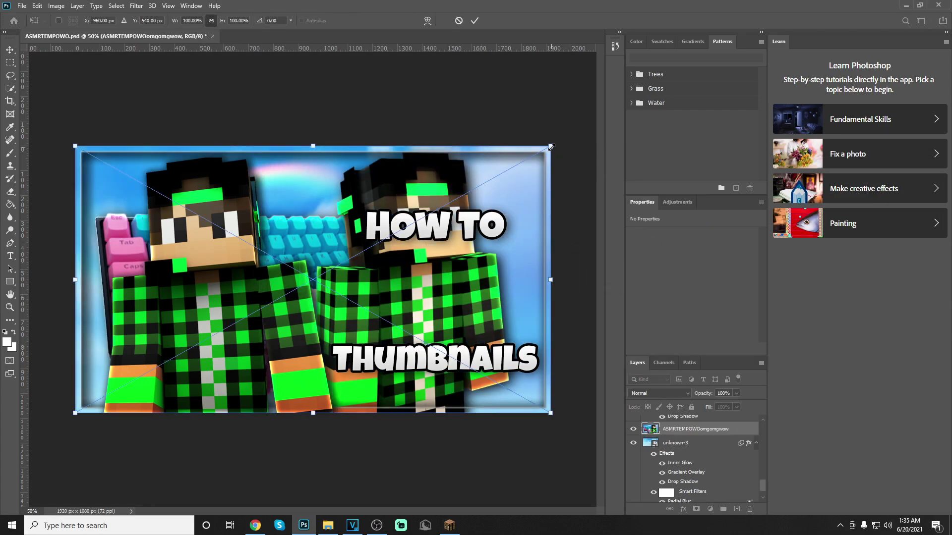
- Scale the ASMRTEMPOWOomgomgwow example to about 42% and place it centre-right between HOW TO and THUMBNAILS
left_click_drag(551, 147, 274, 301)
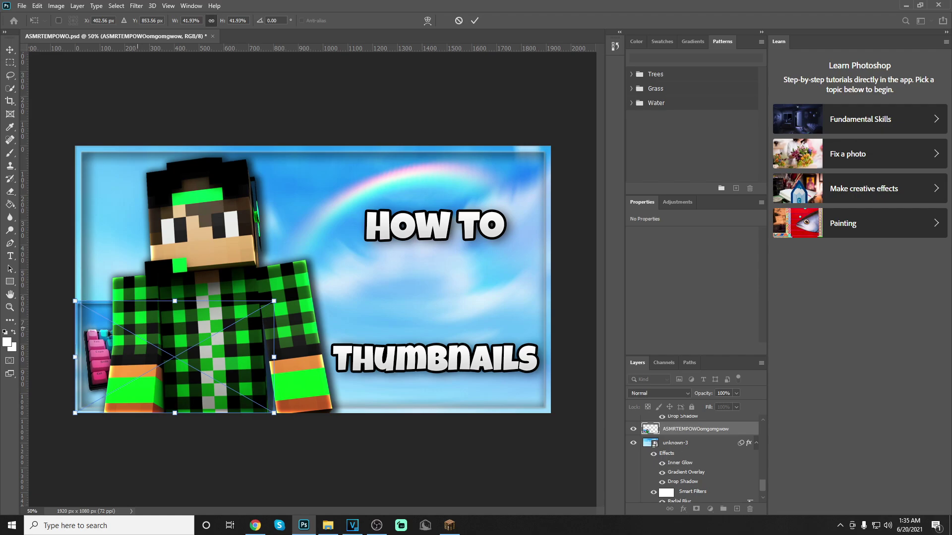
left_click_drag(98, 334, 359, 264)
key("Return")
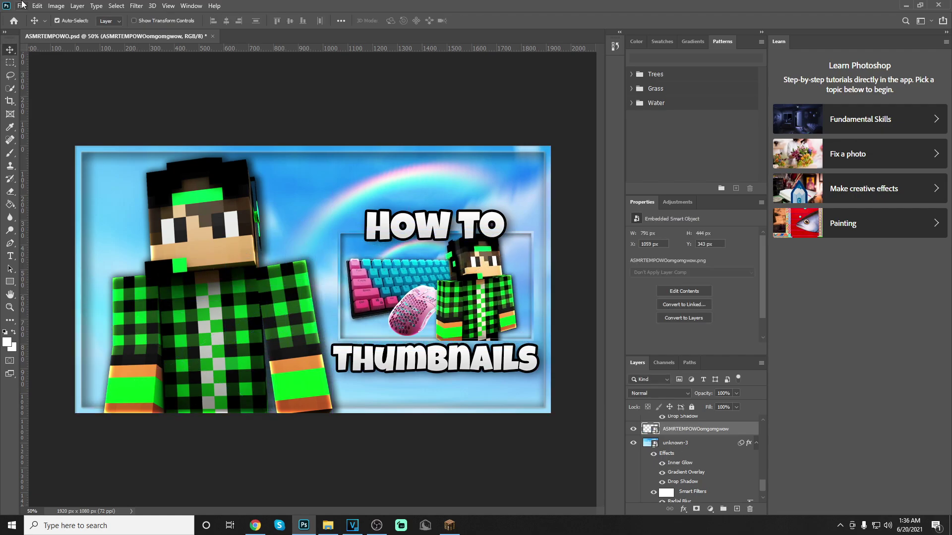